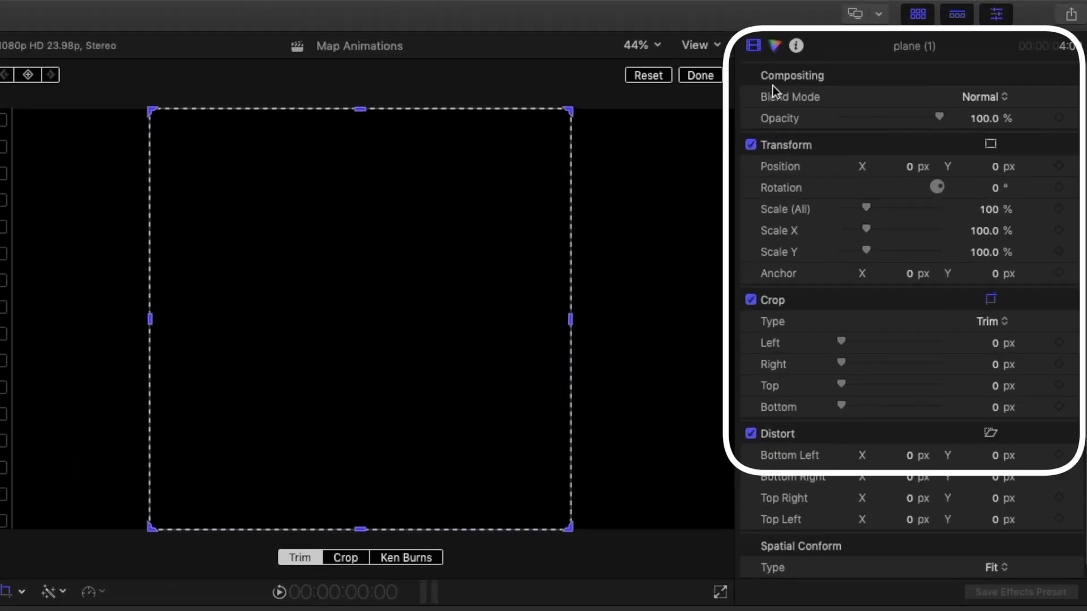
Brighten the plane clip by raising the master exposure on its color board
click(884, 29)
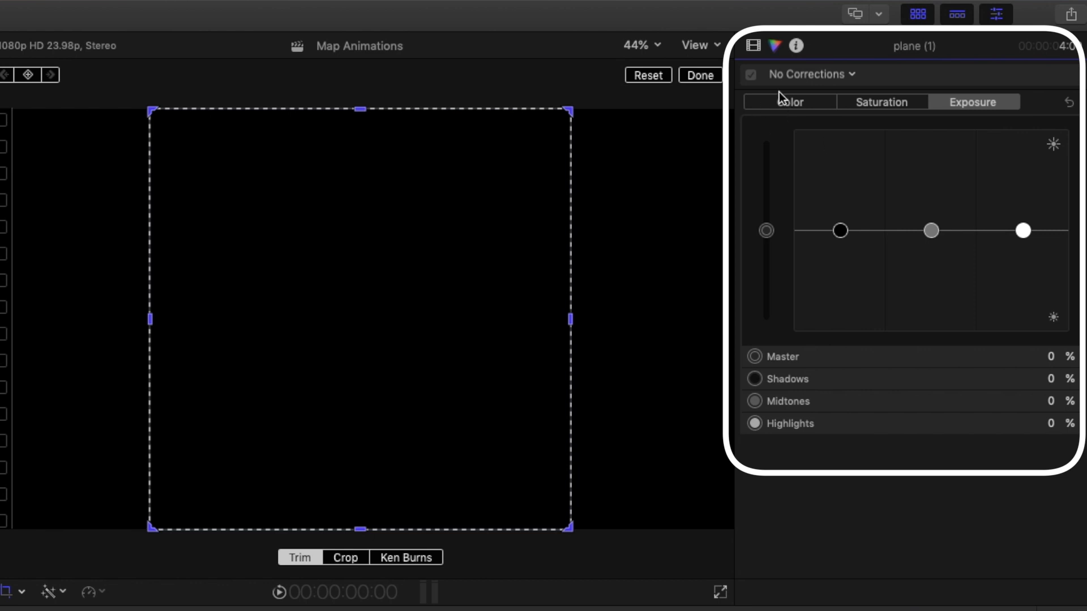
click(769, 235)
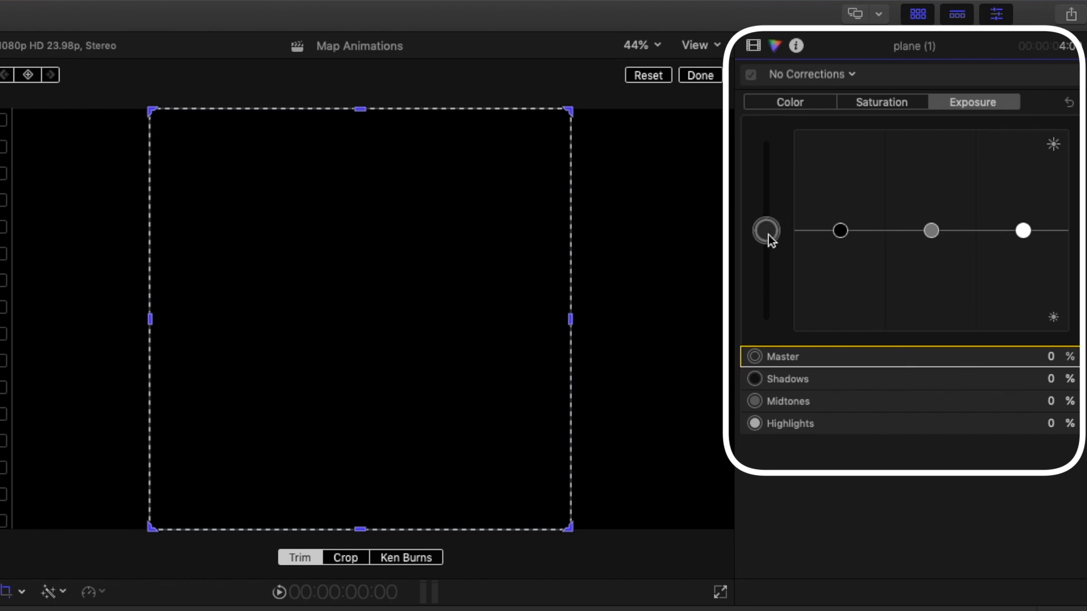
drag(769, 234, 766, 129)
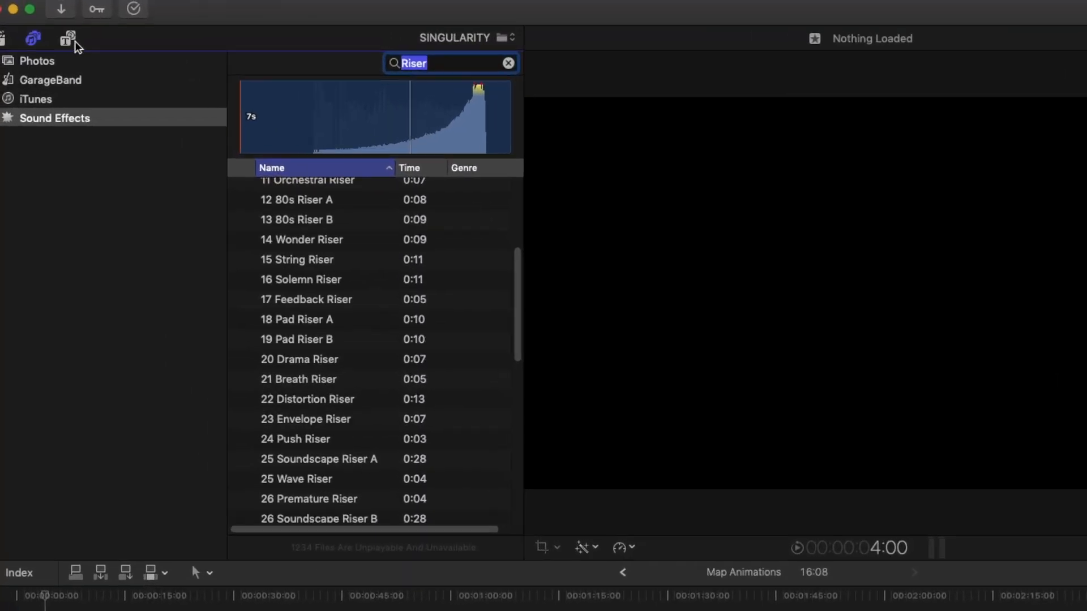
Add the FCPX Maps generator to the timeline and adjust its clip position
click(73, 40)
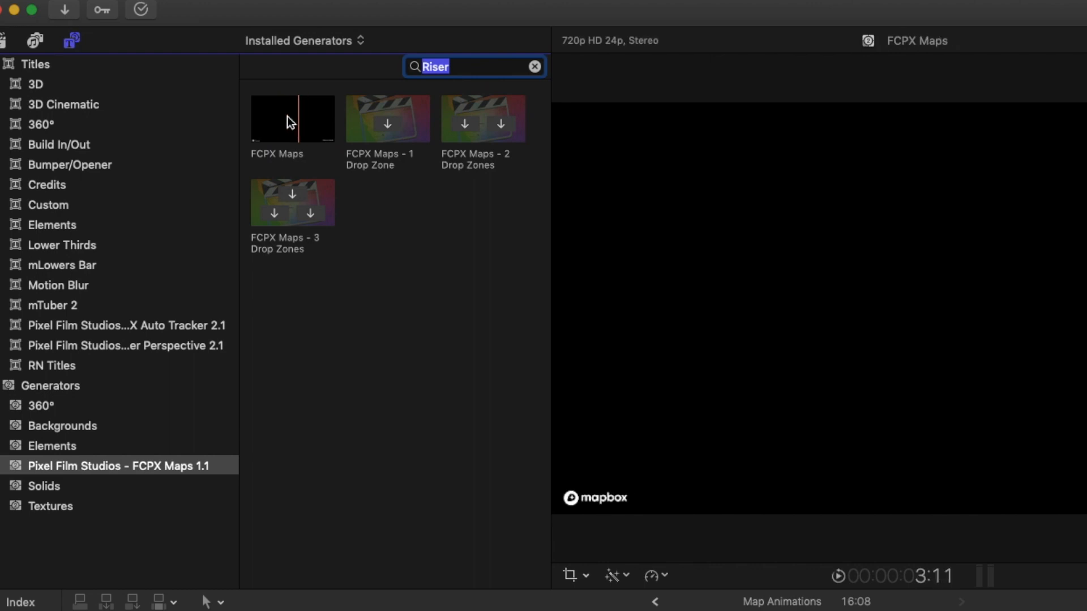
drag(288, 115, 129, 503)
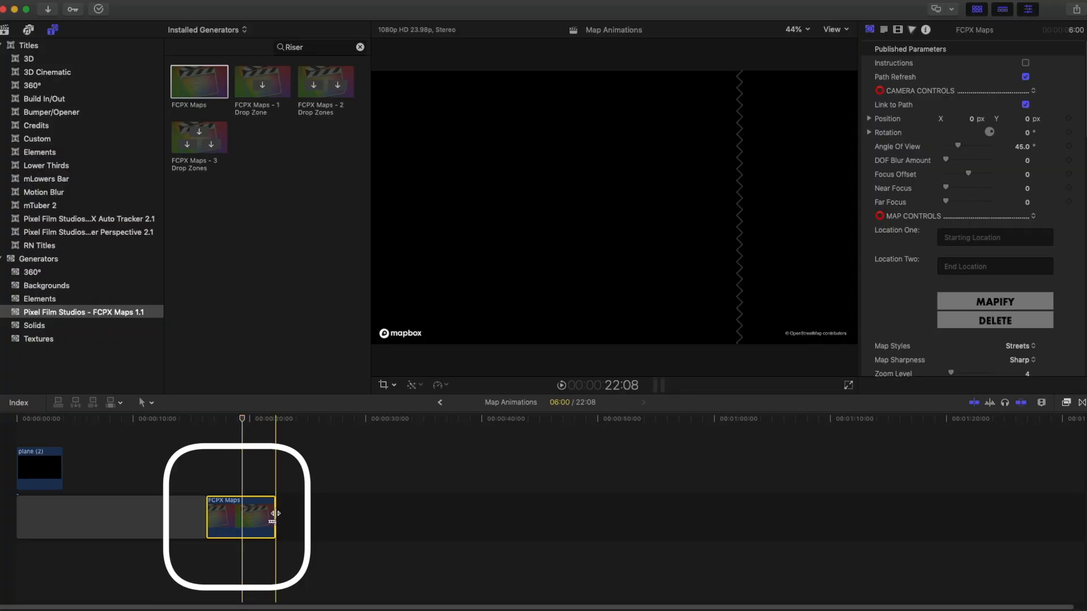
drag(274, 519, 248, 519)
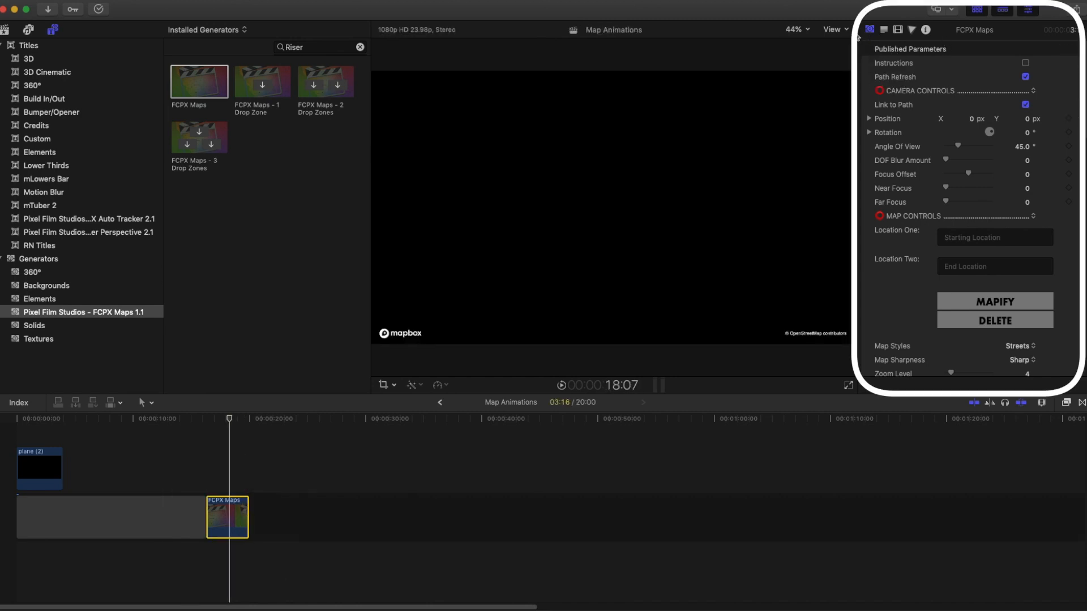
Set the map's Location One to Singapore and Location Two to Viti Levu
scroll(957, 198, down, 3)
click(956, 166)
text(Singapore)
click(975, 192)
text(Viti Levu)
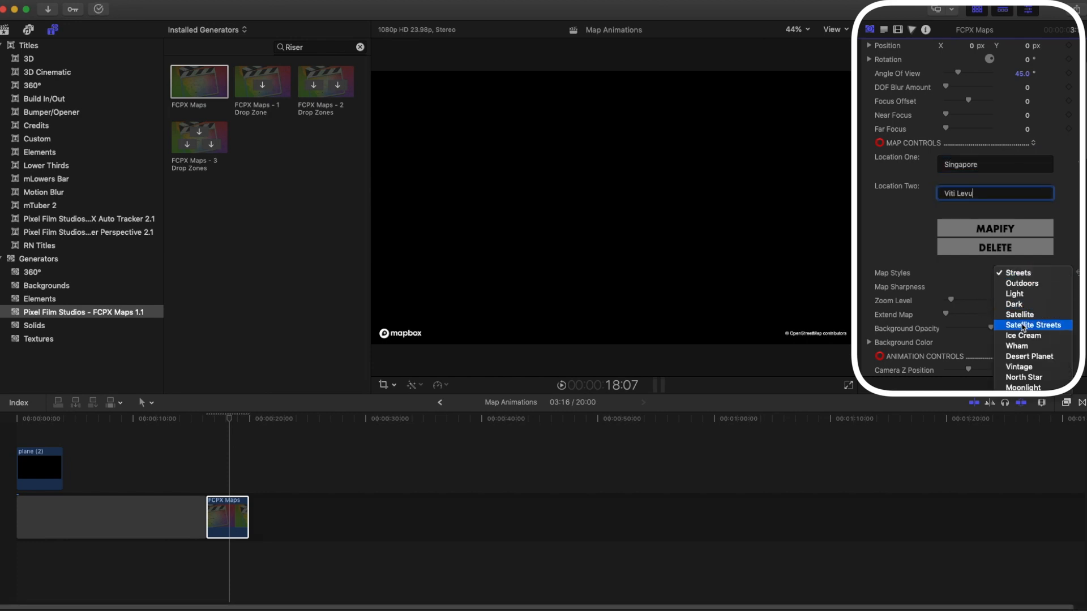
Choose the Satellite Streets map style and generate the map with Mapify
click(1029, 325)
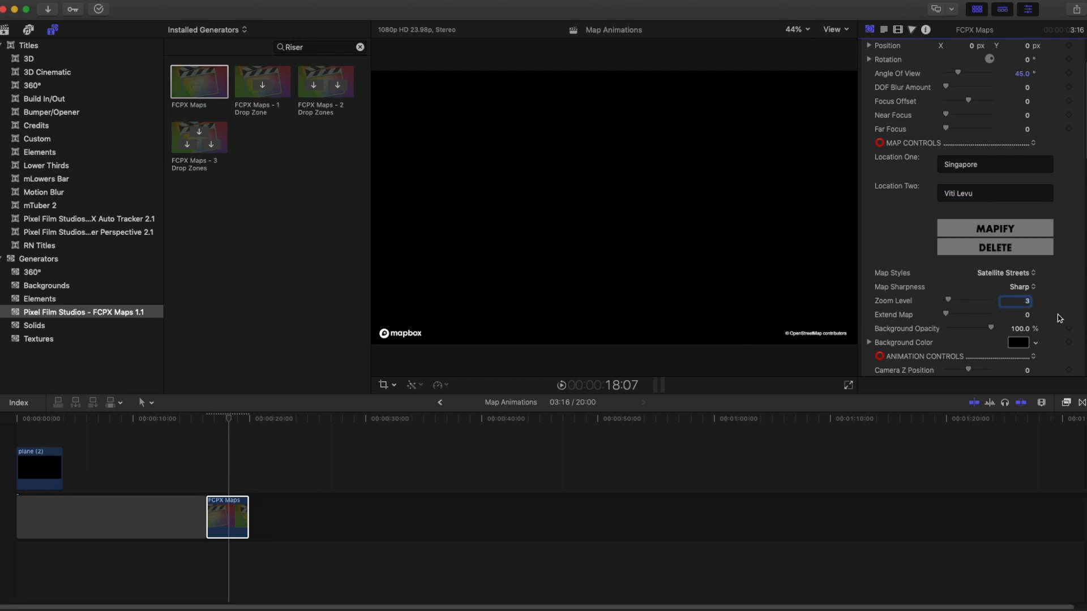
scroll(1060, 318, down, 2)
click(995, 184)
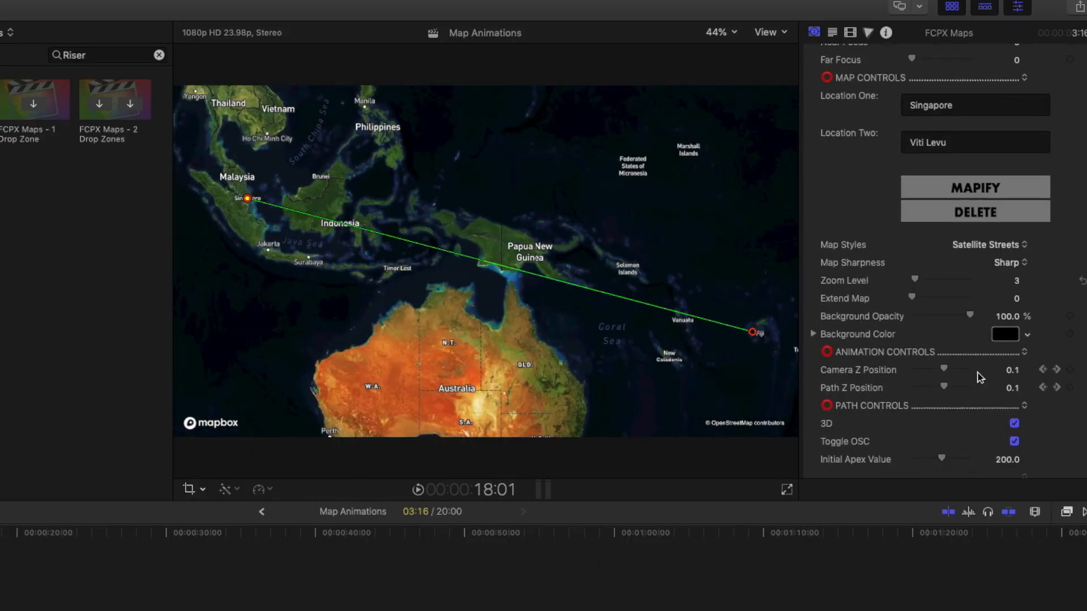
Set the path's Render Path option in the Path Stylization settings
scroll(980, 378, down, 4)
scroll(980, 378, down, 10)
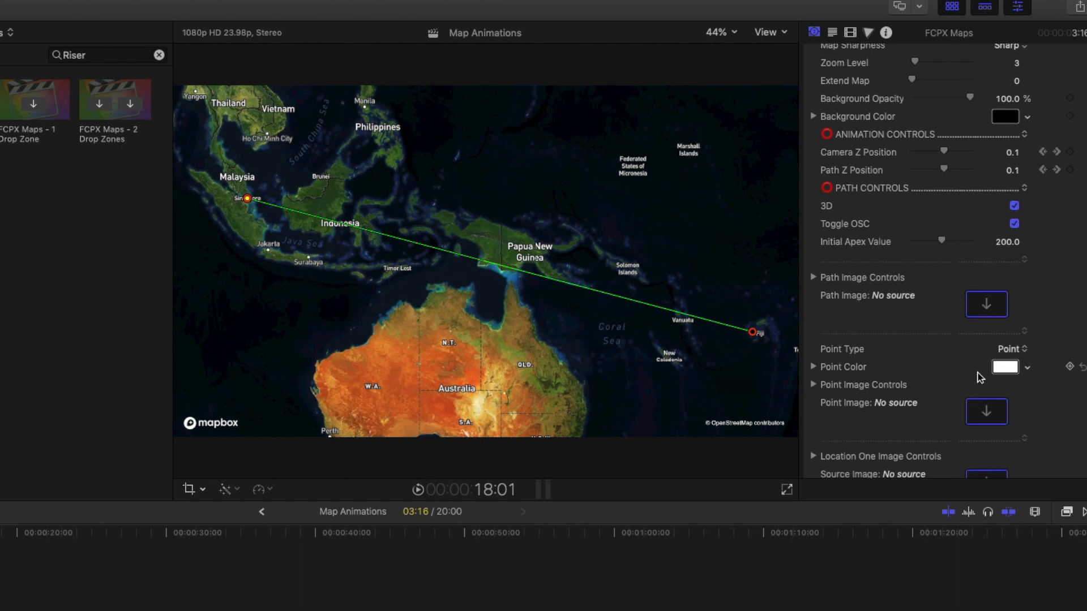
scroll(978, 378, down, 3)
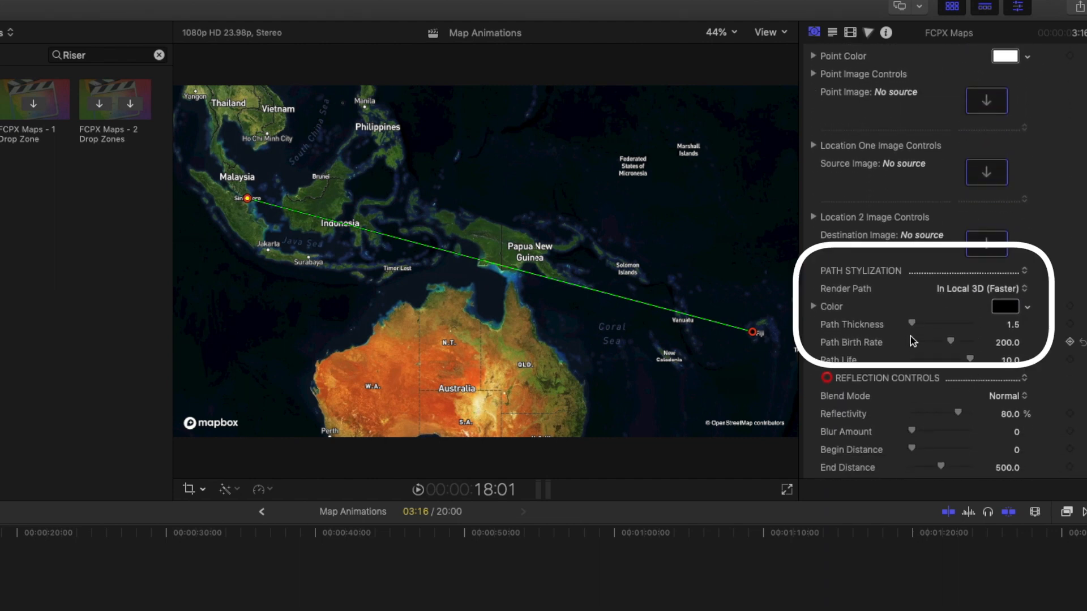
scroll(910, 338, down, 1)
click(1015, 293)
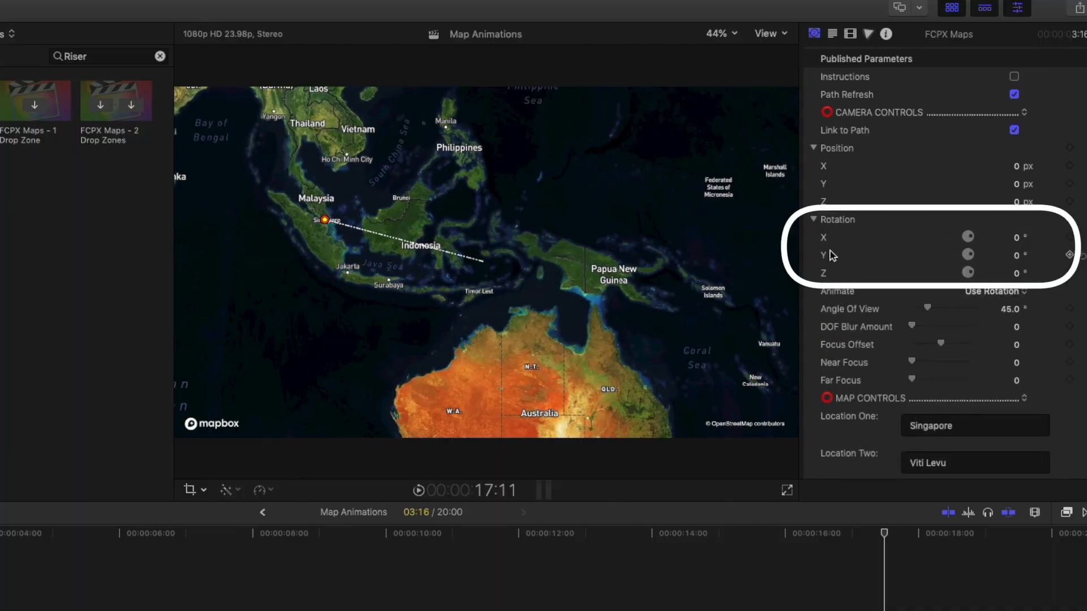
Nudge the camera X rotation and set the Path Birth Rate to about 36
drag(1019, 243, 1027, 233)
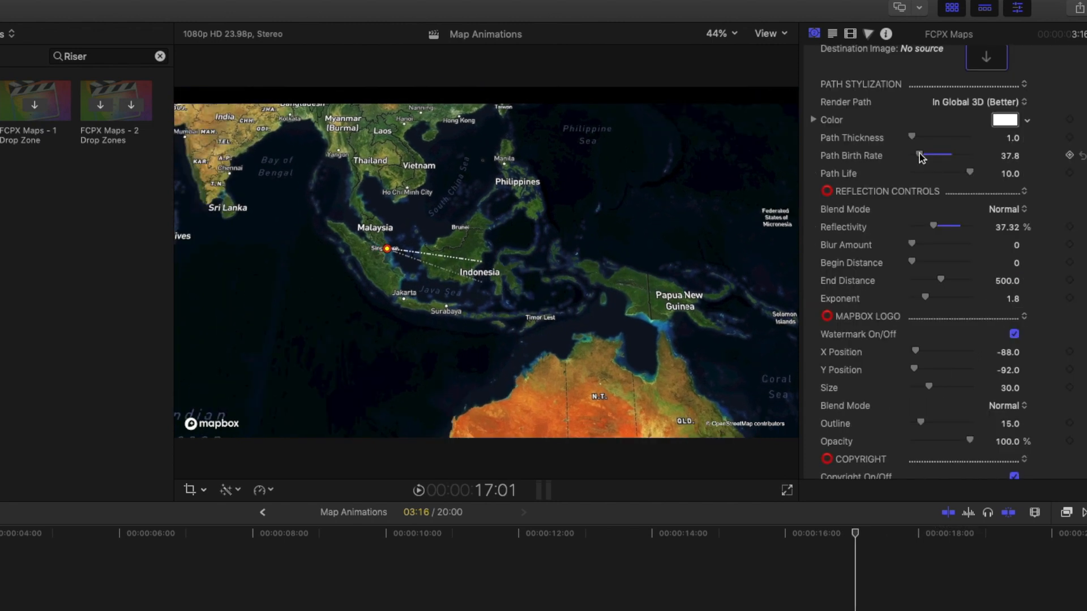
scroll(918, 170, up, 2)
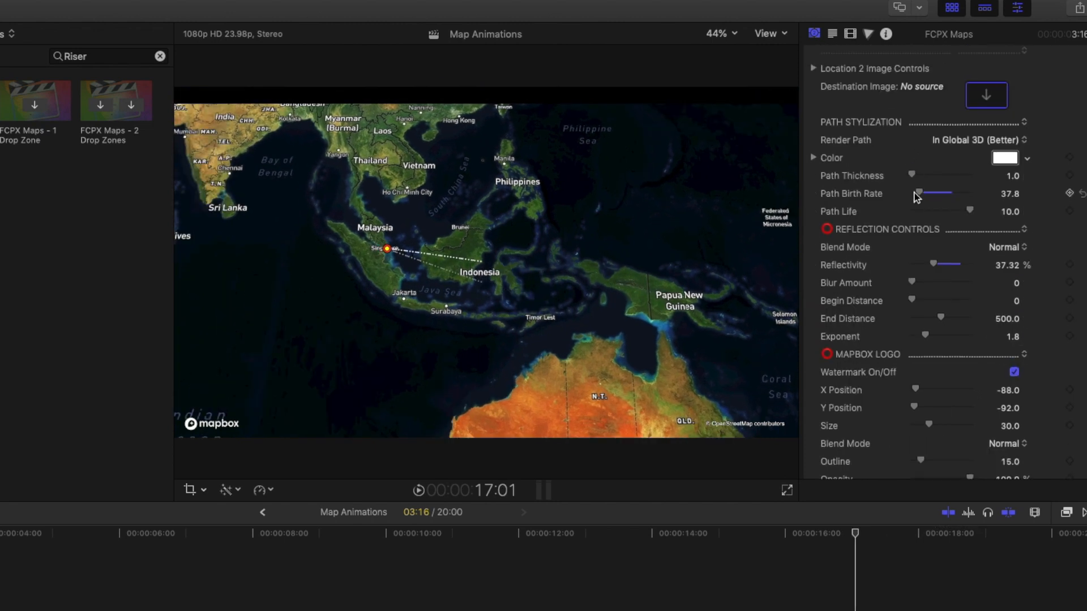
drag(952, 195, 921, 199)
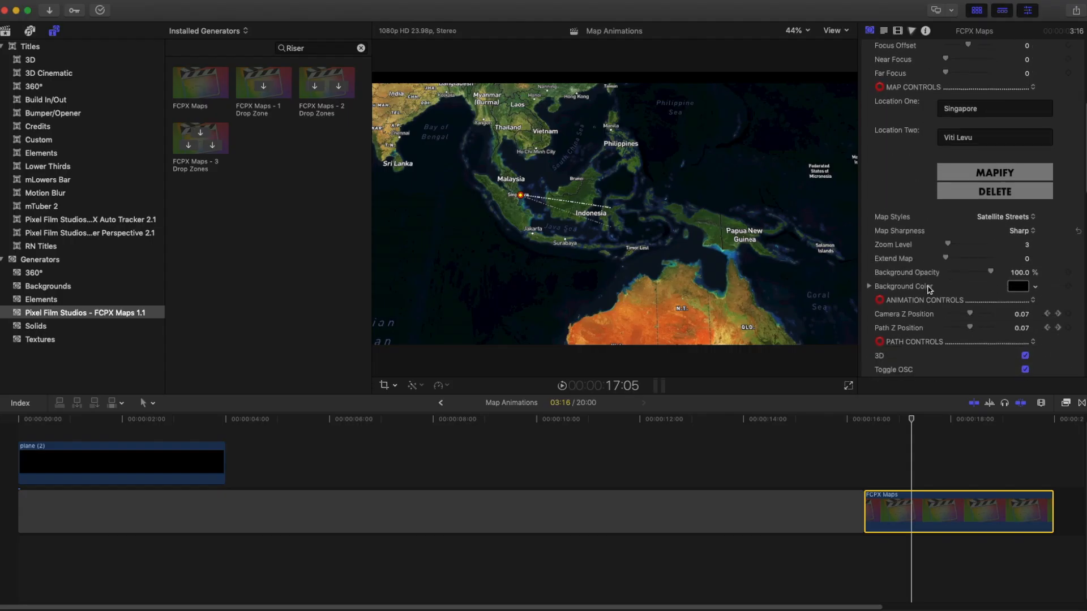
Apply the plane clip as the Path Image and expand the Path Image Controls
scroll(889, 367, down, 5)
scroll(928, 289, down, 1)
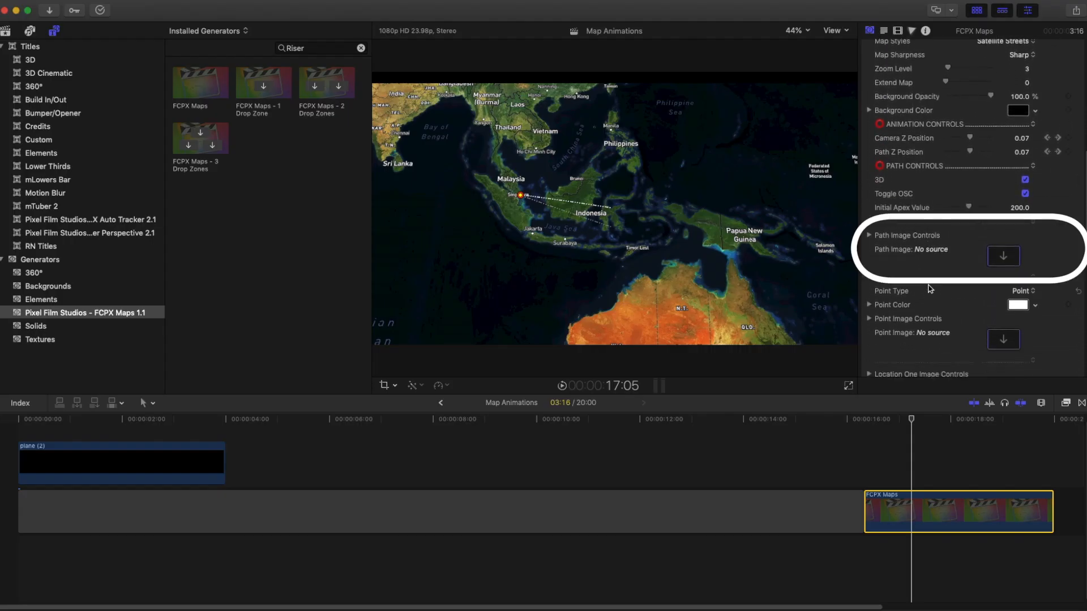
click(1004, 258)
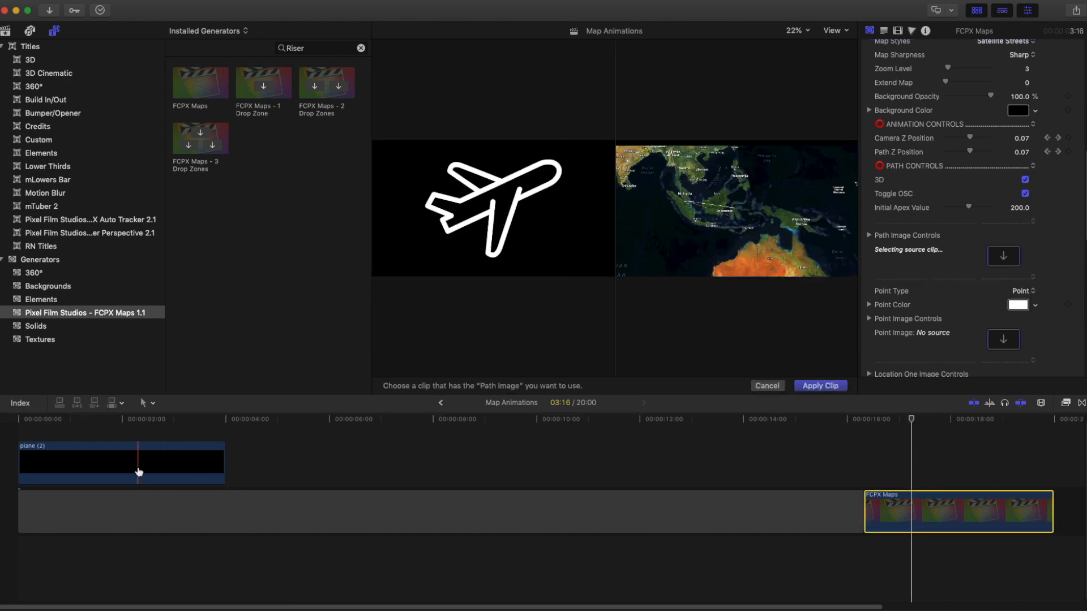
click(822, 387)
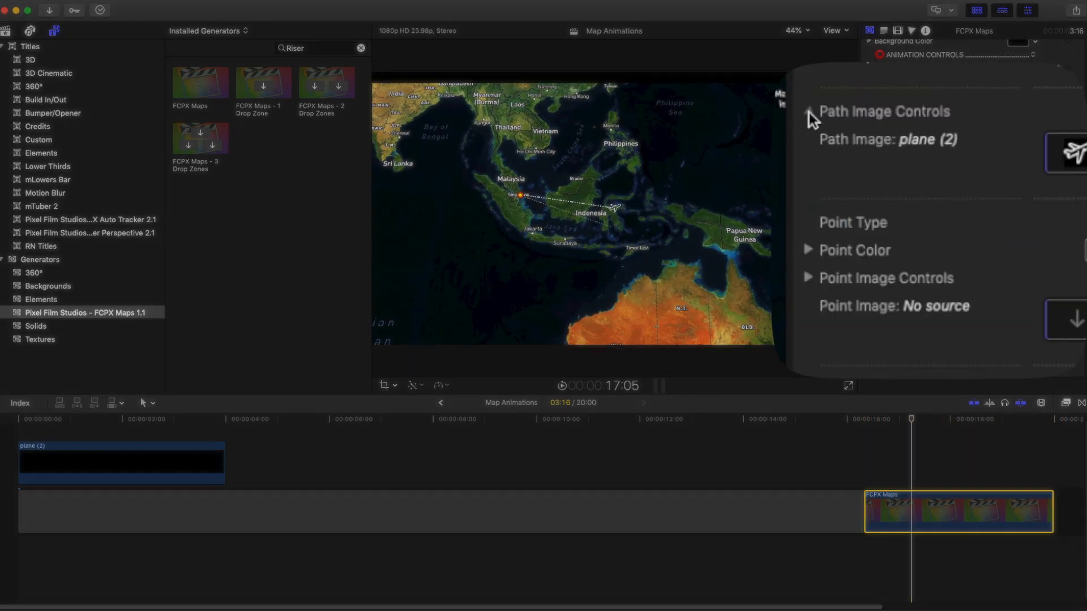
click(809, 111)
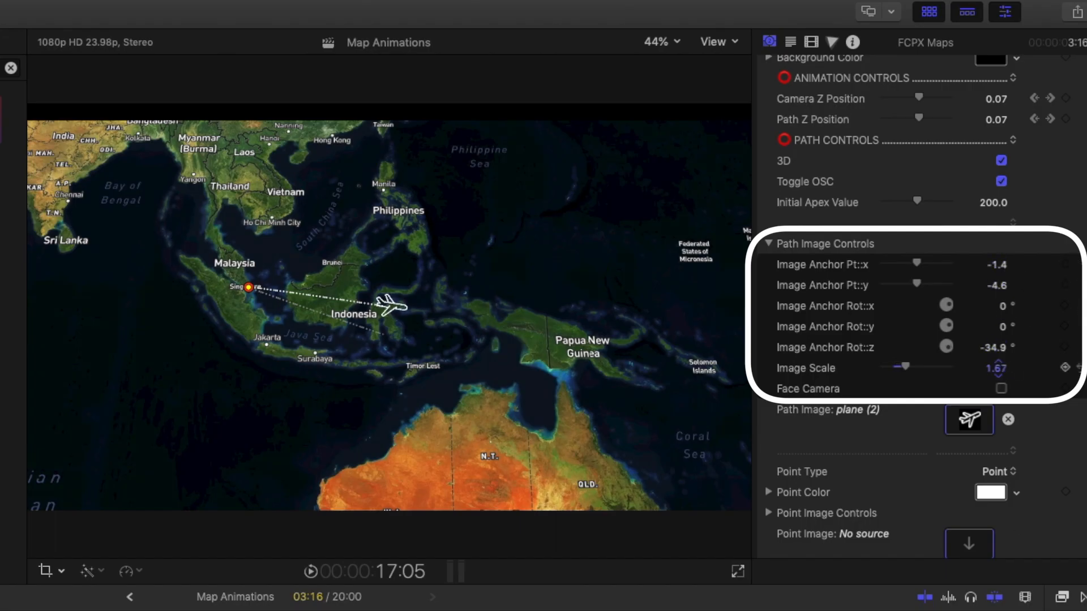
scroll(1012, 317, up, 1)
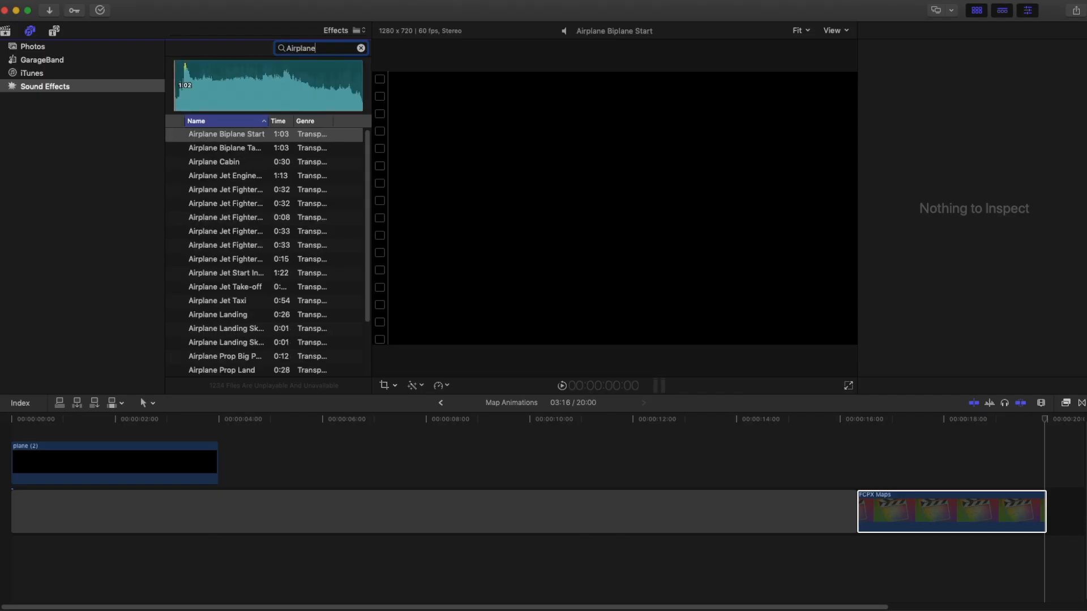
Add the Airplane Take Off sound effect to the timeline and reposition it
drag(219, 341, 885, 563)
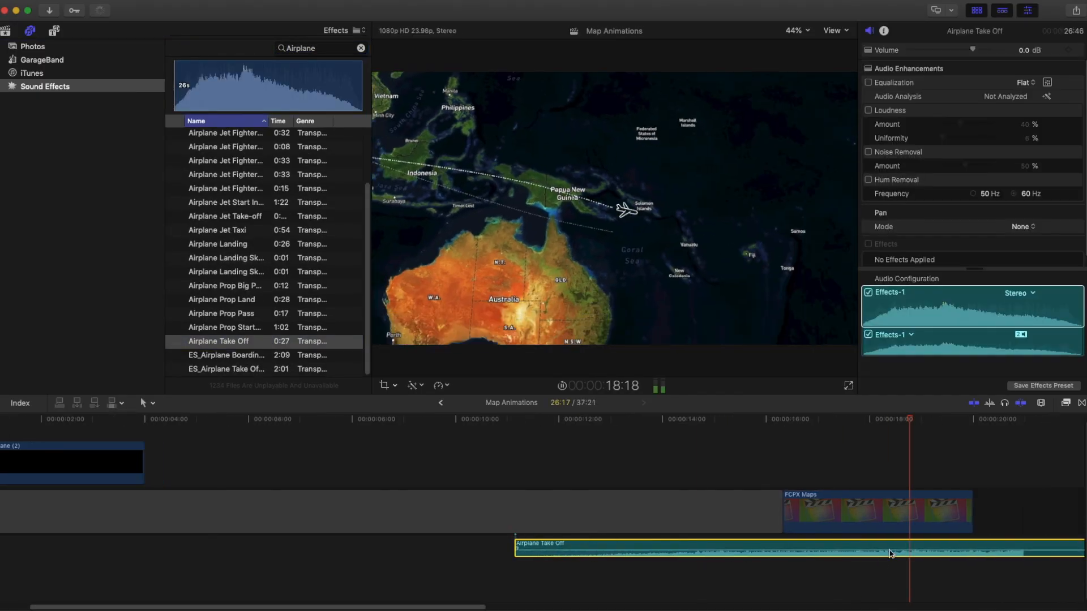
drag(800, 551, 739, 548)
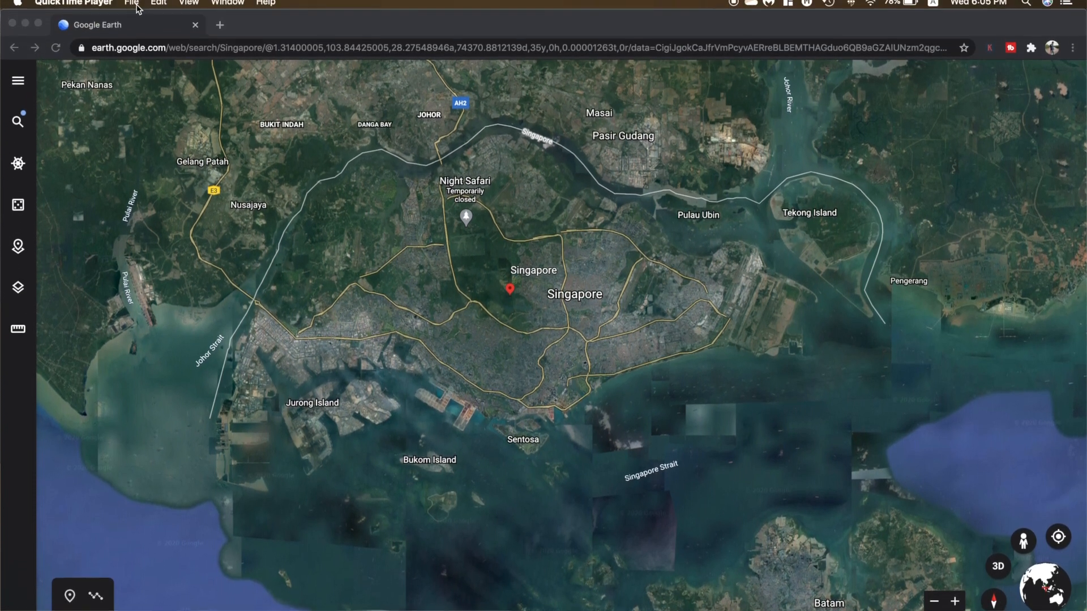
Start a screen recording and fly Google Earth from Singapore to Fiji by searching for Fiji
click(130, 8)
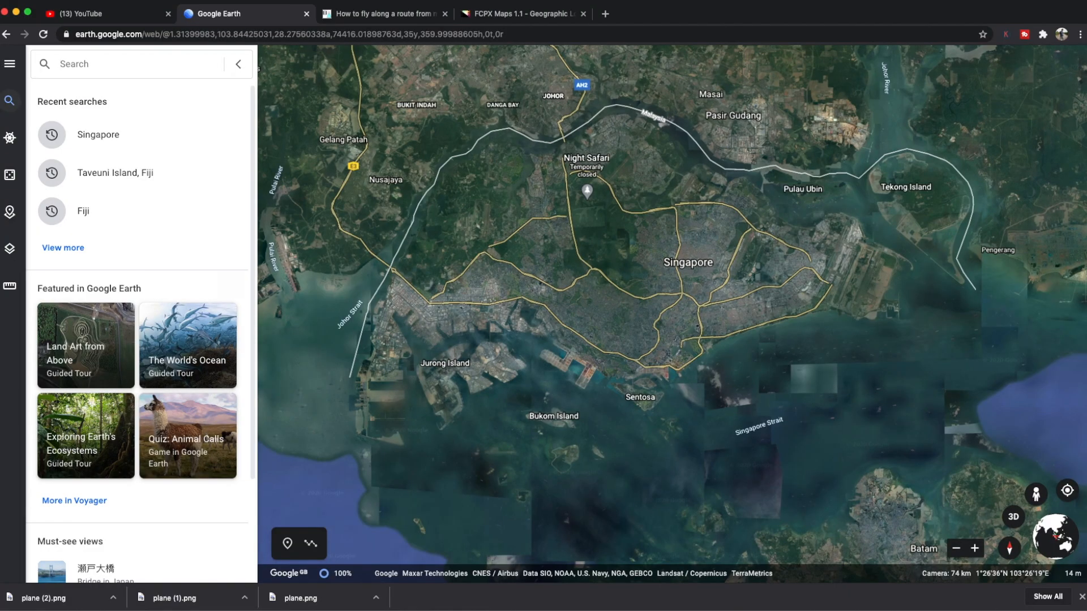
text(Fiji)
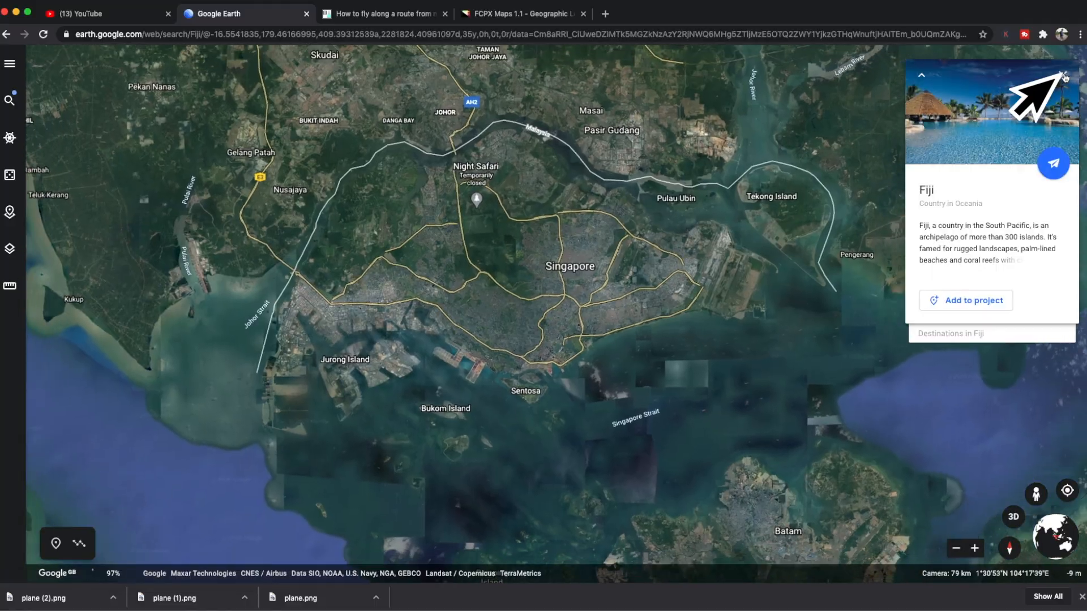
click(1067, 78)
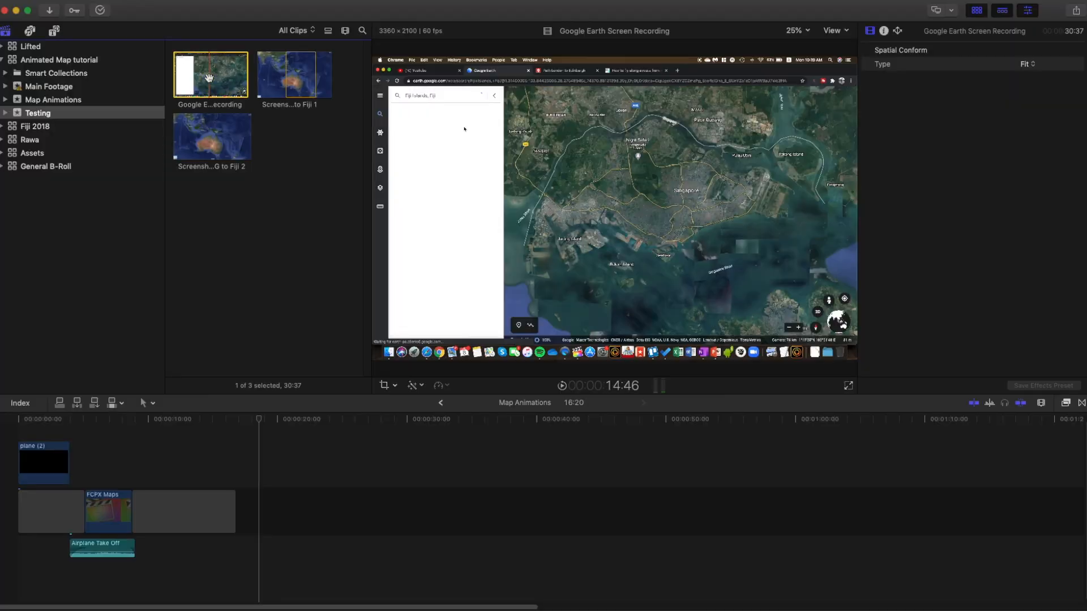
Bring the Google Earth screen recording into the timeline and crop away the browser interface
drag(211, 74, 256, 496)
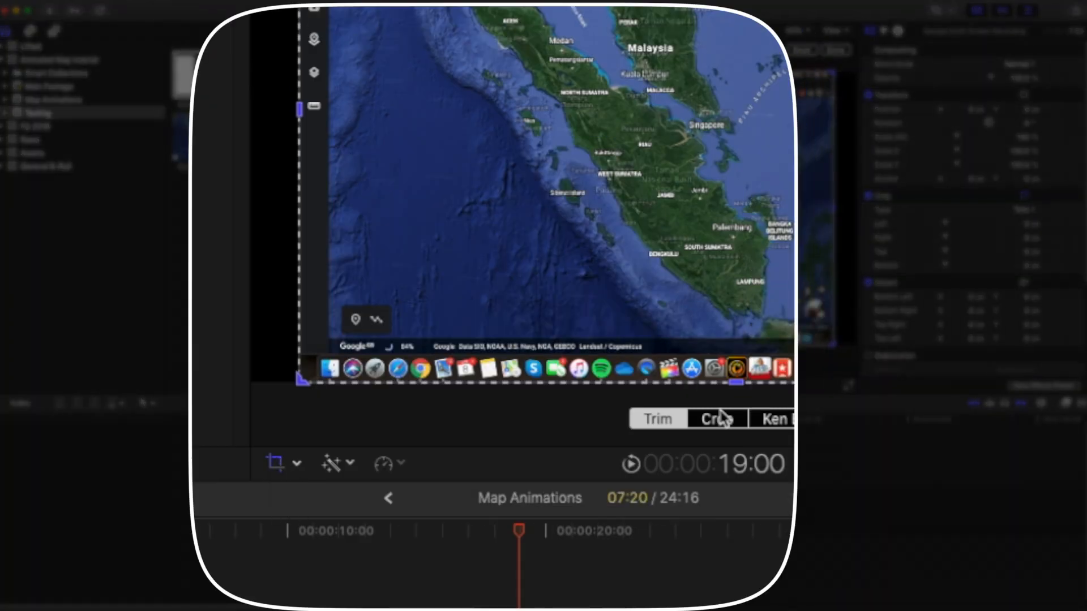
click(604, 363)
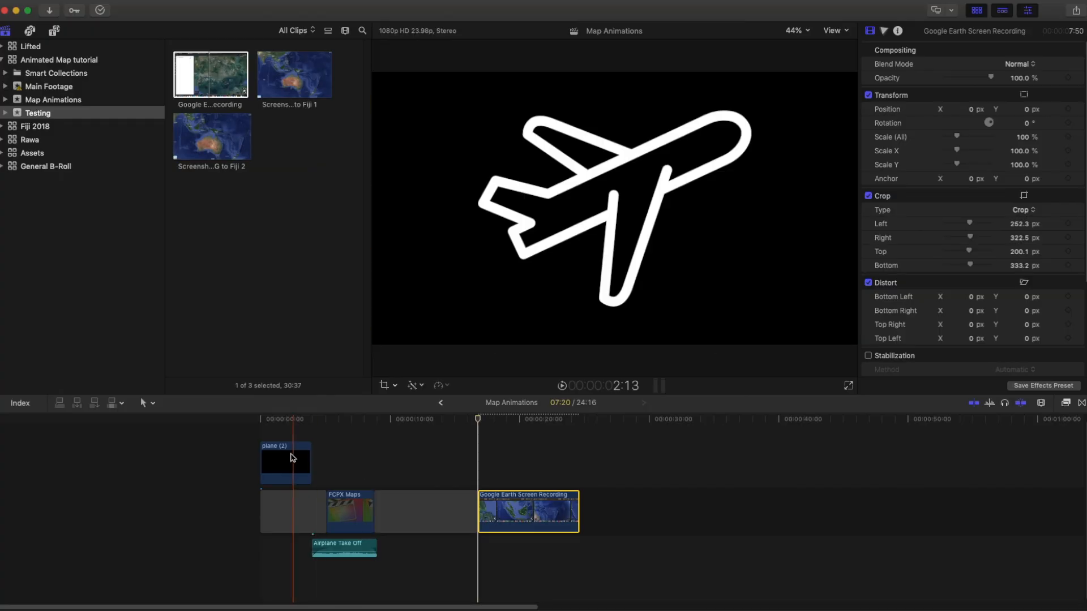
drag(376, 454, 524, 470)
With the Transform tool, place the plane clip over Singapore on the Google Earth recording
click(394, 386)
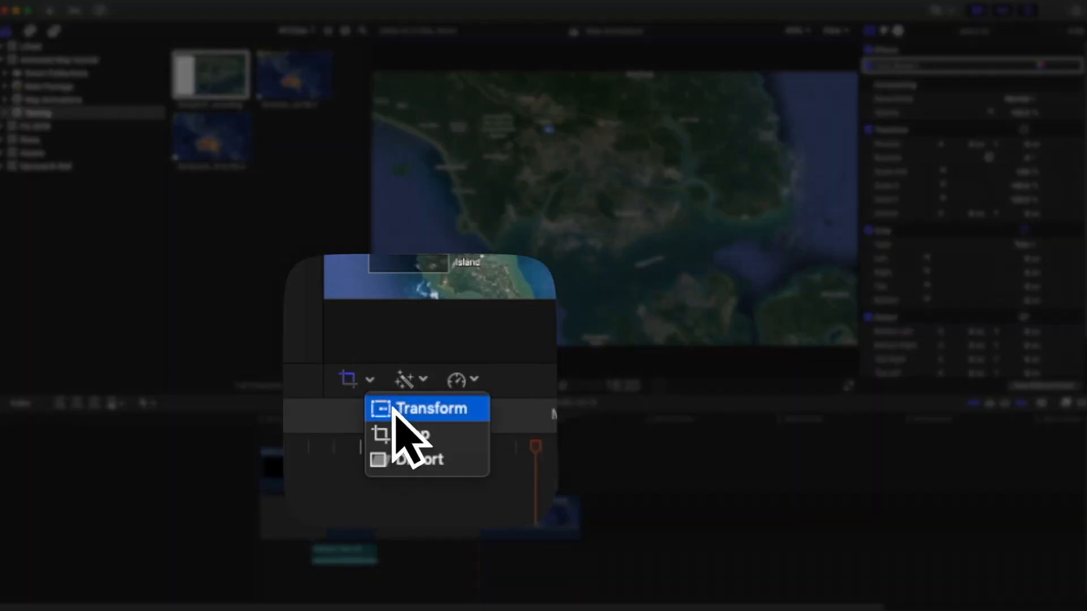
click(394, 412)
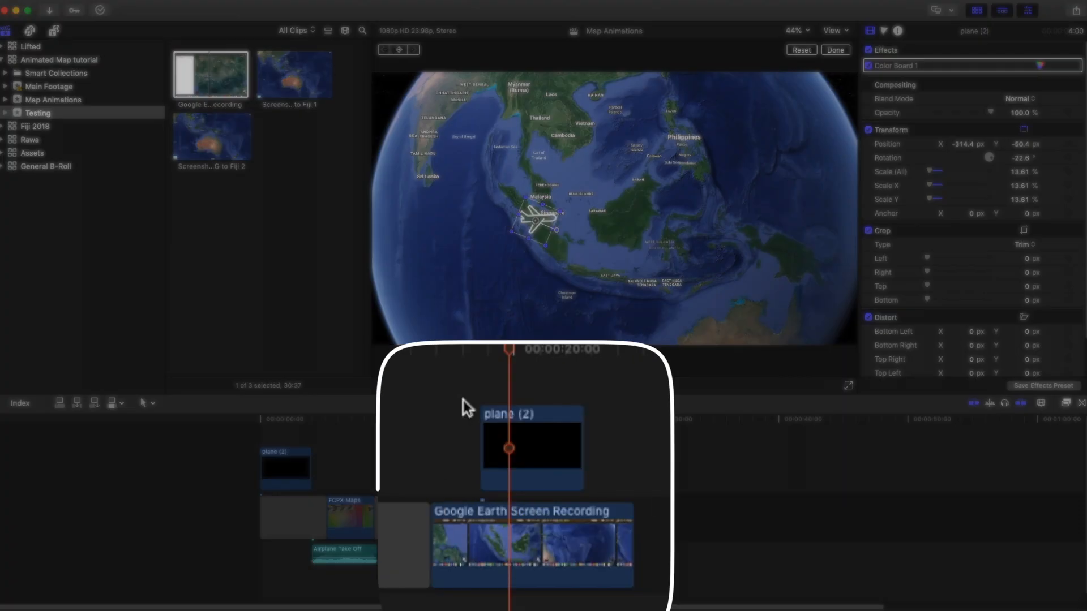
key(Left)
key(Left)
key(Left)
drag(509, 460, 522, 460)
drag(546, 222, 592, 223)
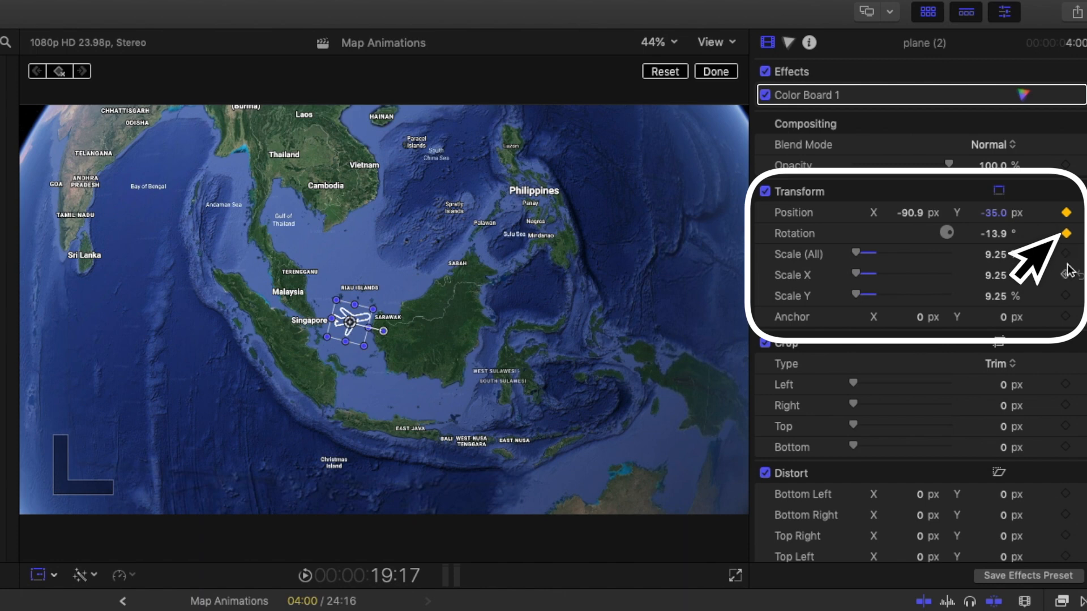
Step frame by frame through the recording to check the plane's movement along the route
key(Right)
key(Right)
key(Right)
key(Right)
key(Right)
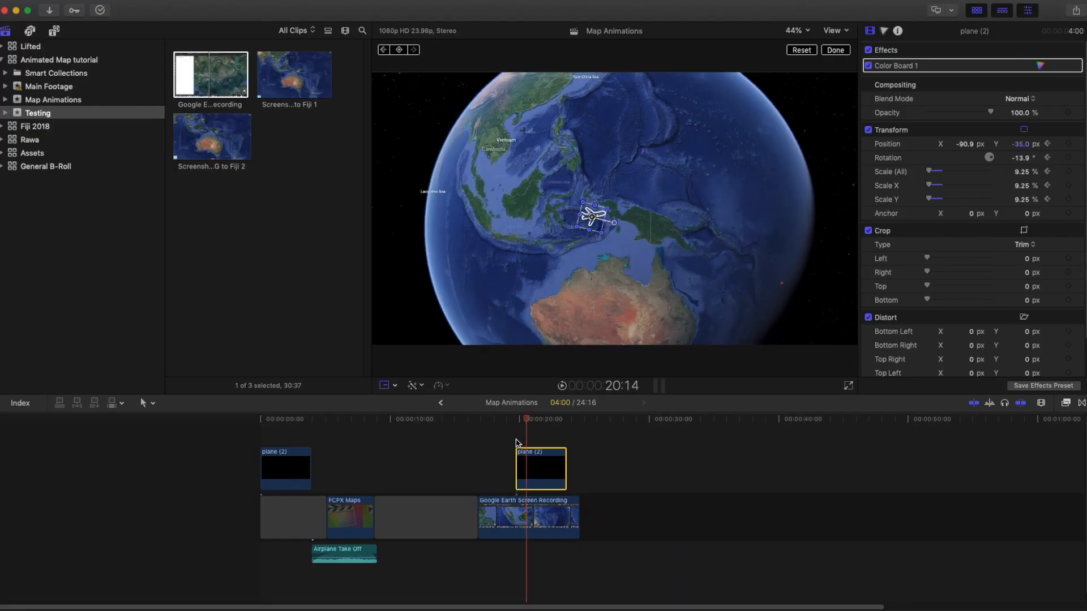
key(Right)
key(Right)
key(Right)
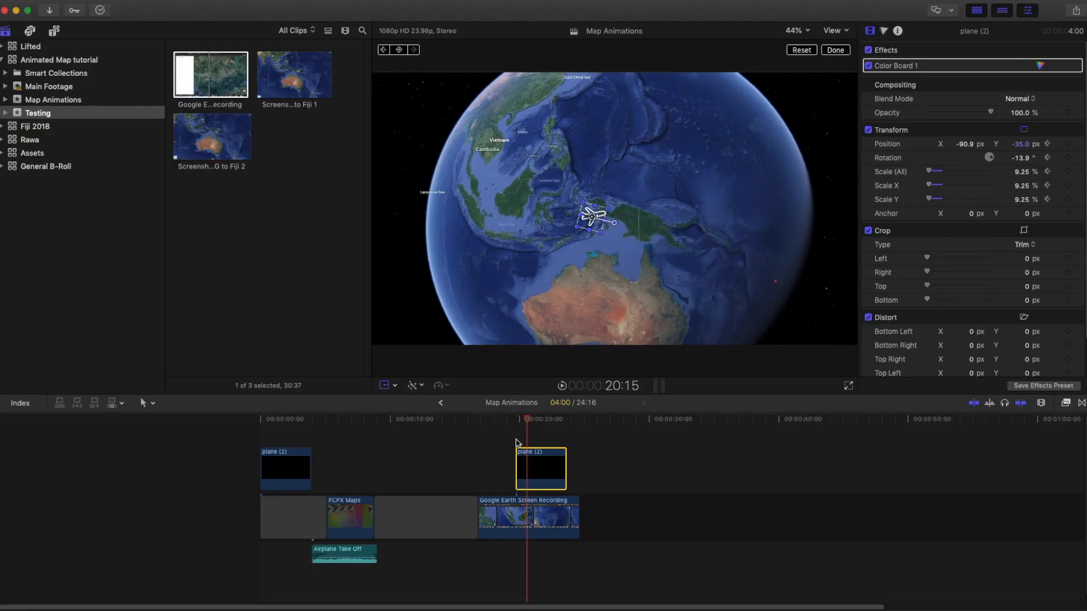
key(Left)
key(Left)
key(Left)
key(Left)
key(Left)
key(Left)
key(Left)
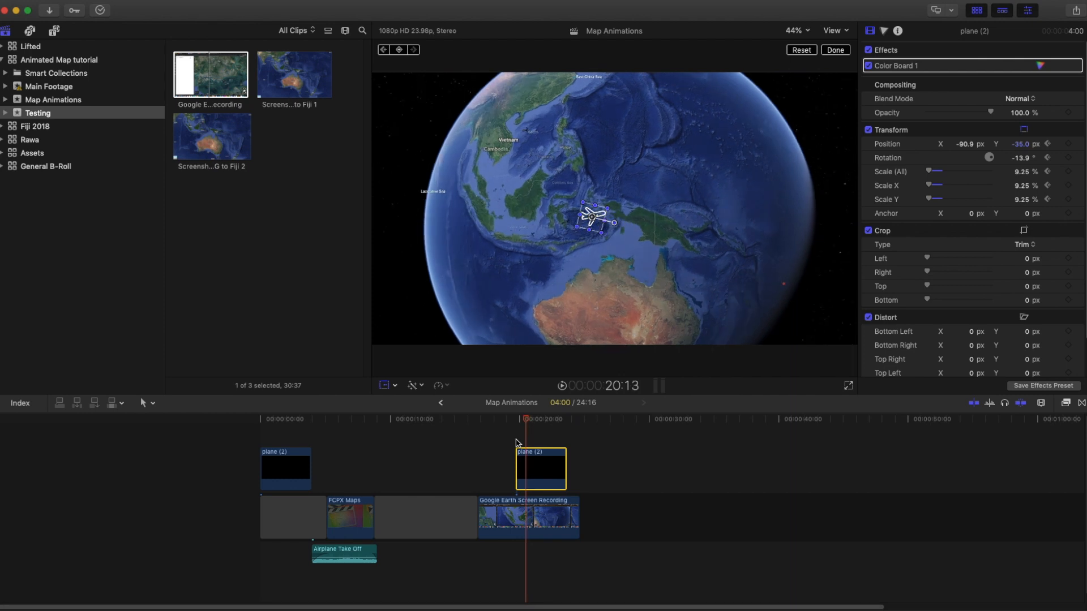
key(Left)
key(Left)
key(Left)
At a later frame, move and rotate the plane to follow the route toward Fiji
key(Right)
key(Right)
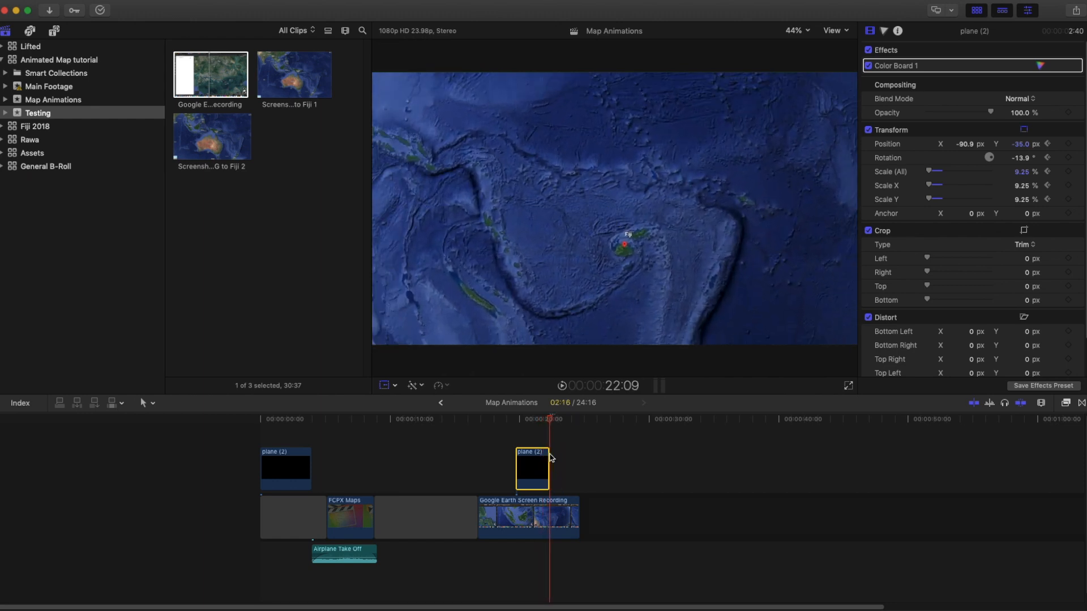
key(Left)
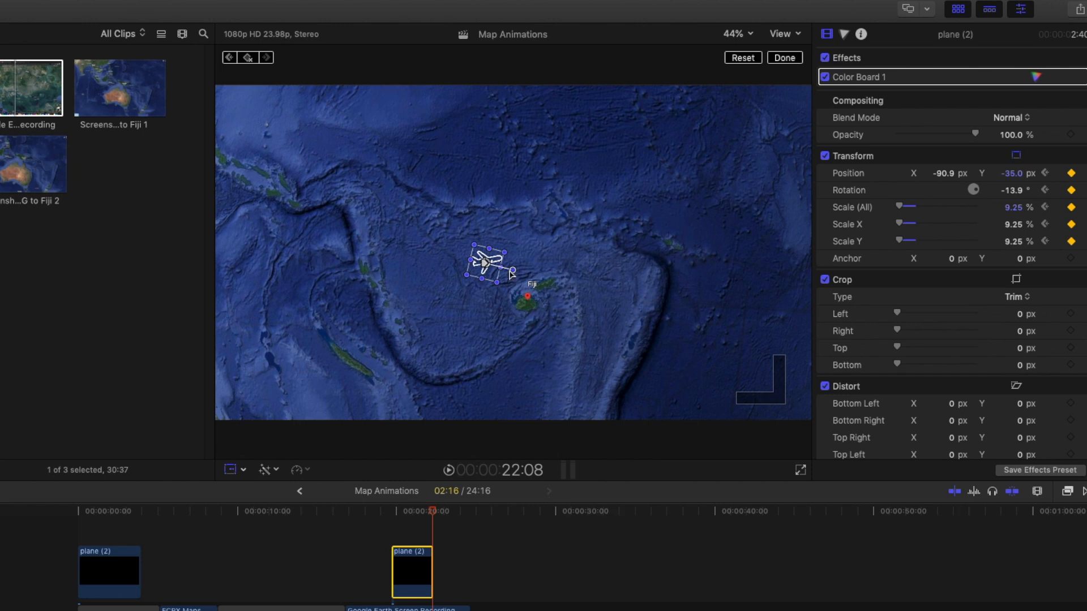
mouse_move(509, 272)
mouse_down()
mouse_move(542, 301)
mouse_move(515, 293)
mouse_up()
drag(531, 304, 535, 310)
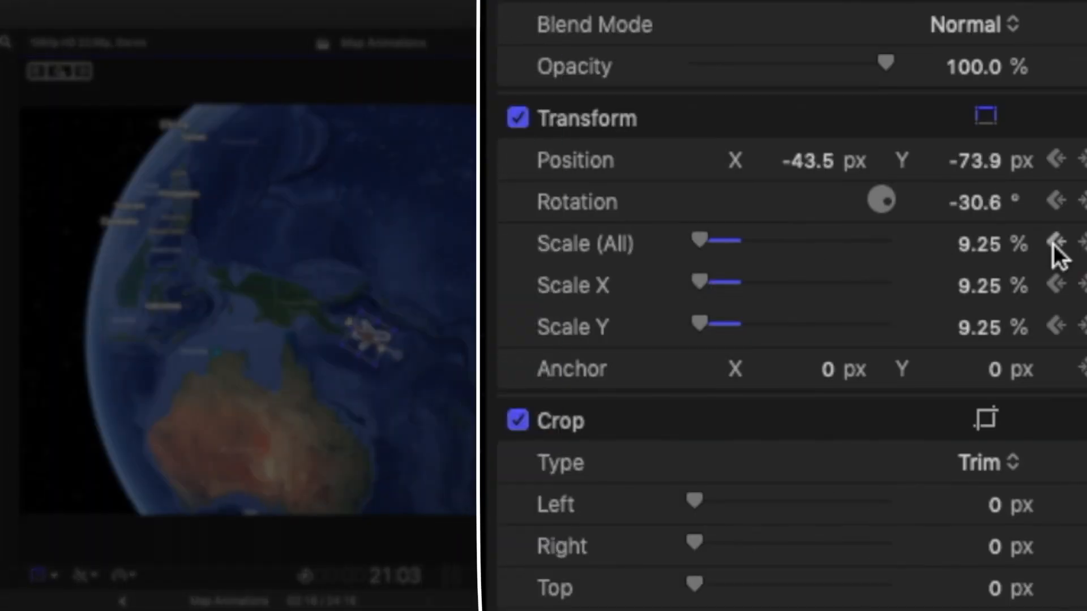
Enlarge the plane's Scale (All) to about 25% at its keyframes along the route
drag(695, 237, 705, 240)
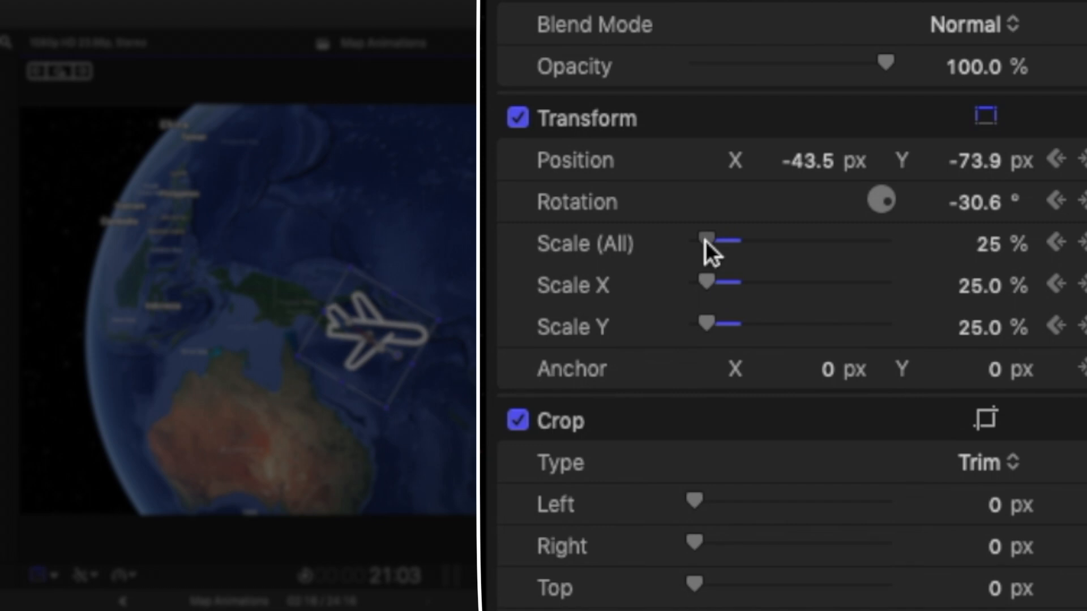
click(1054, 247)
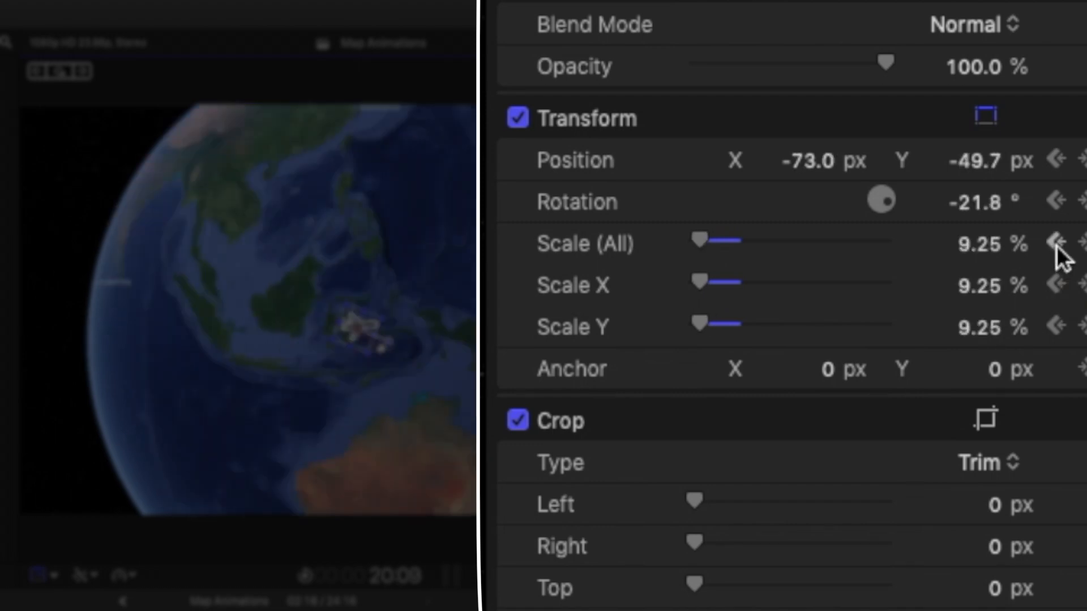
drag(698, 241, 706, 243)
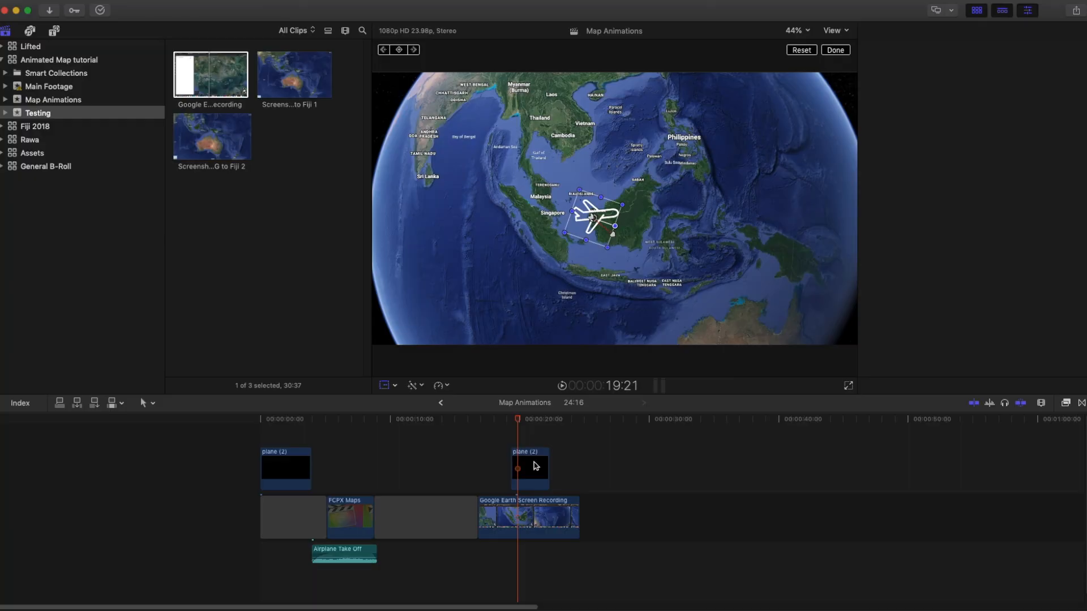
Add a short opacity fade-in and fade-out to the second plane clip in its video animation
click(531, 467)
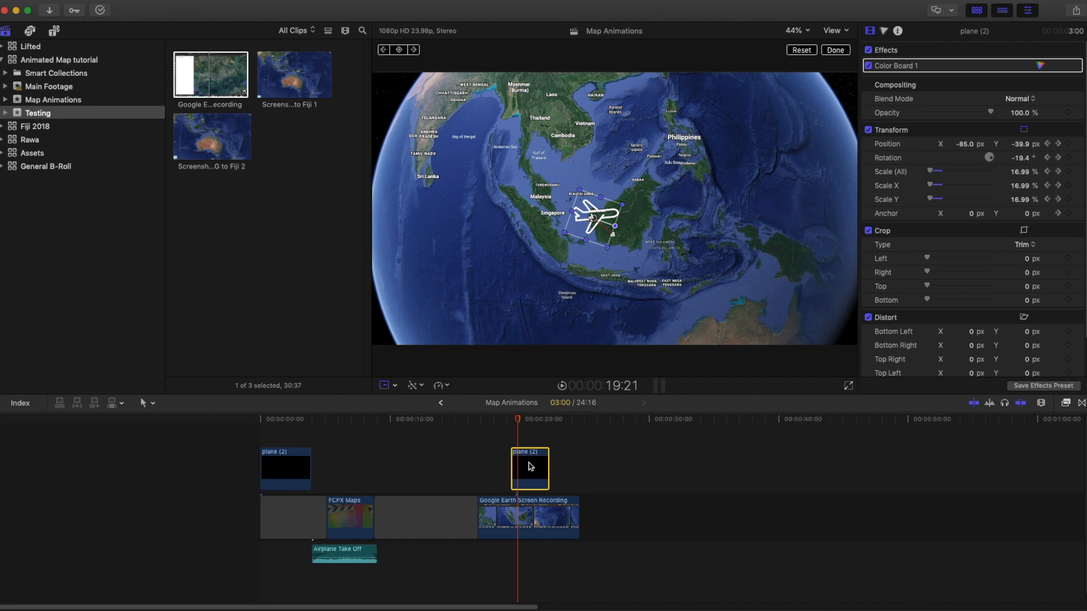
key(ctrl+v)
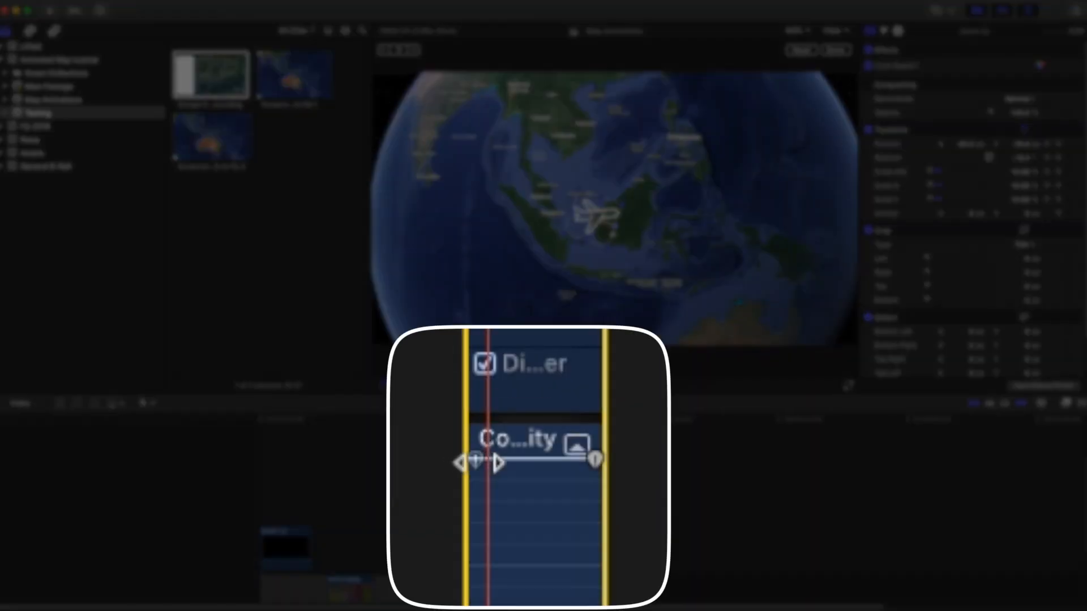
drag(479, 463, 491, 462)
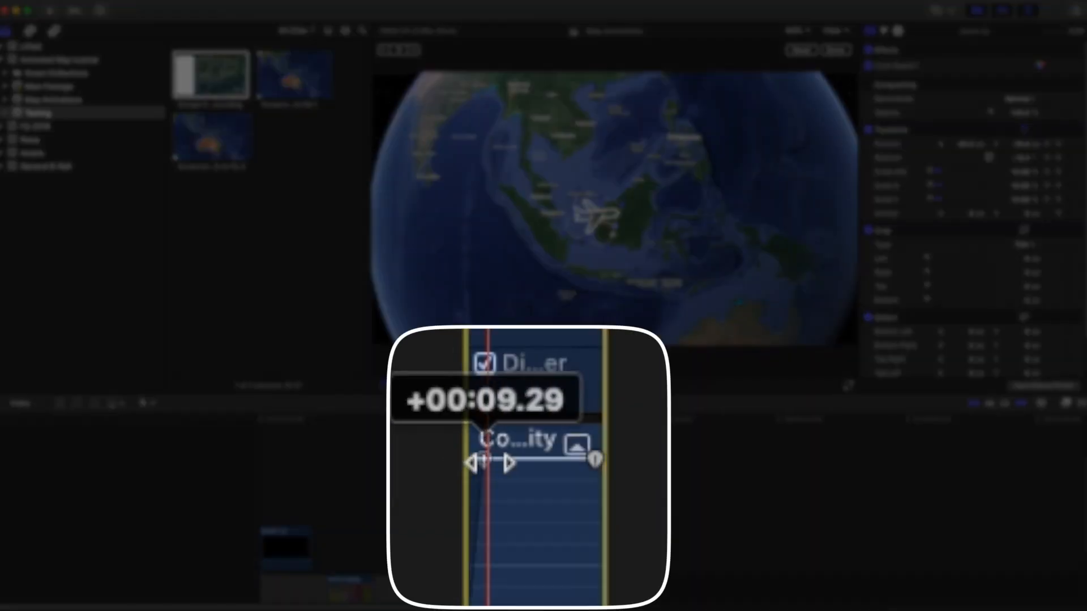
drag(596, 462, 578, 464)
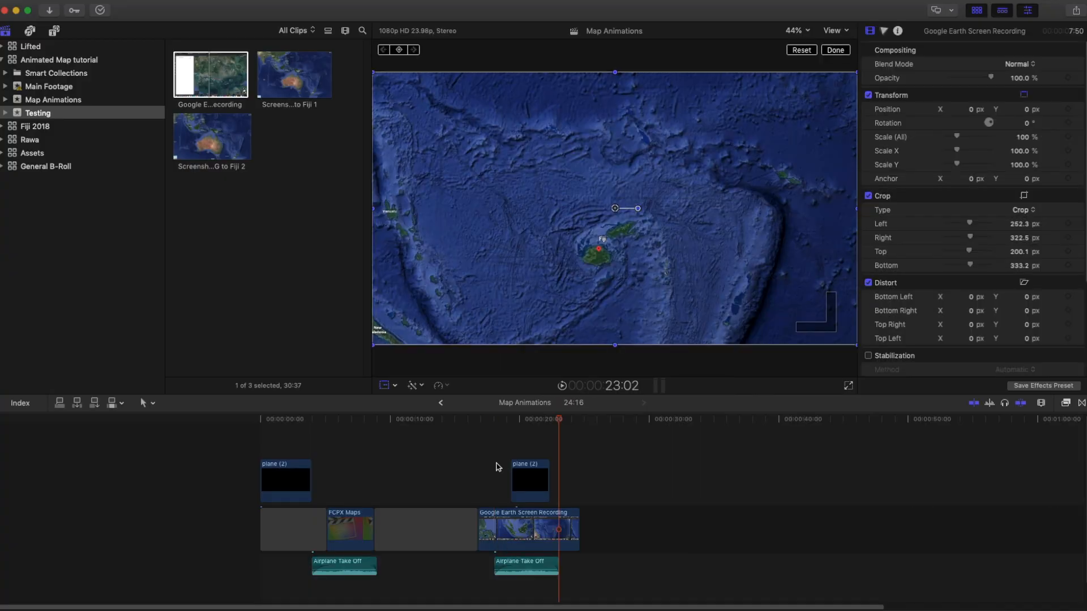
click(512, 566)
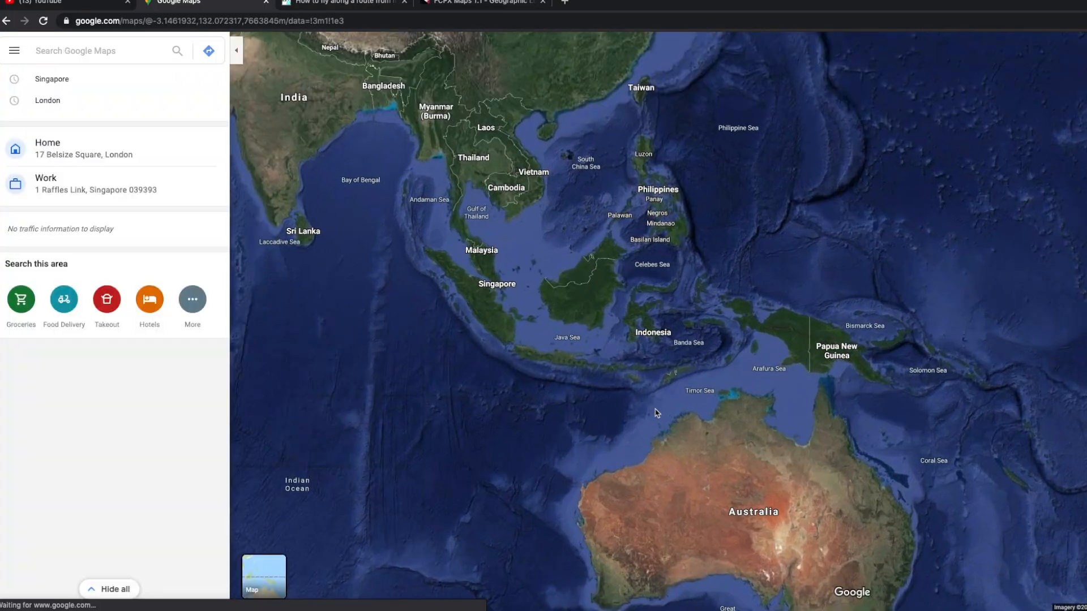
Switch to Google Maps satellite view and capture a screenshot of the region from Singapore to Fiji
drag(657, 510, 657, 416)
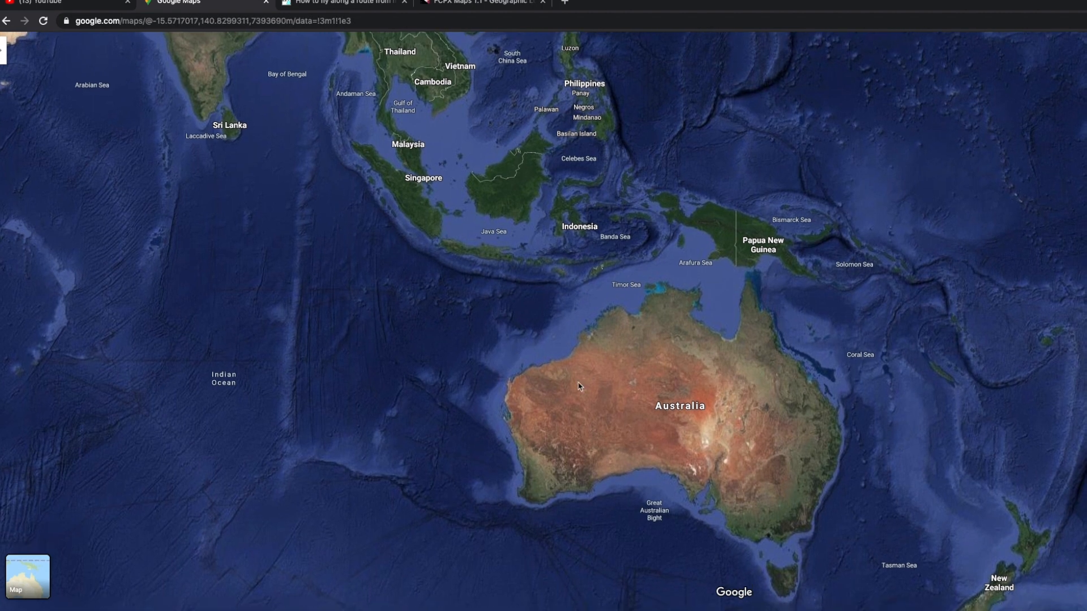
drag(9, 32, 1086, 600)
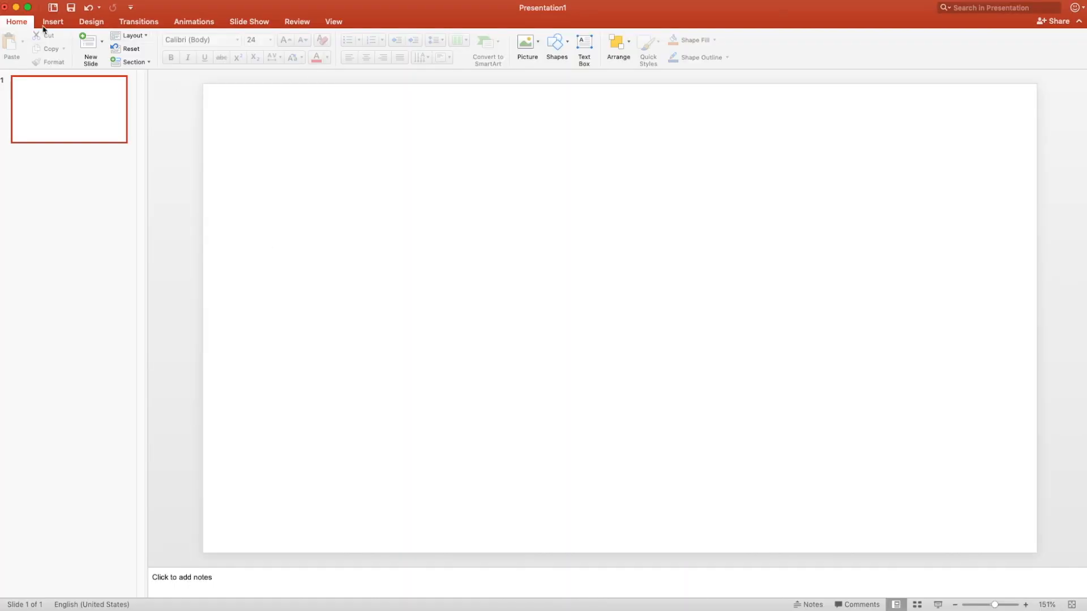
Switch to PowerPoint and draw a curved line arcing across the slide
click(52, 22)
click(226, 41)
click(260, 97)
click(287, 254)
click(578, 193)
double_click(868, 260)
Set the curved line's outline colour to black
click(371, 40)
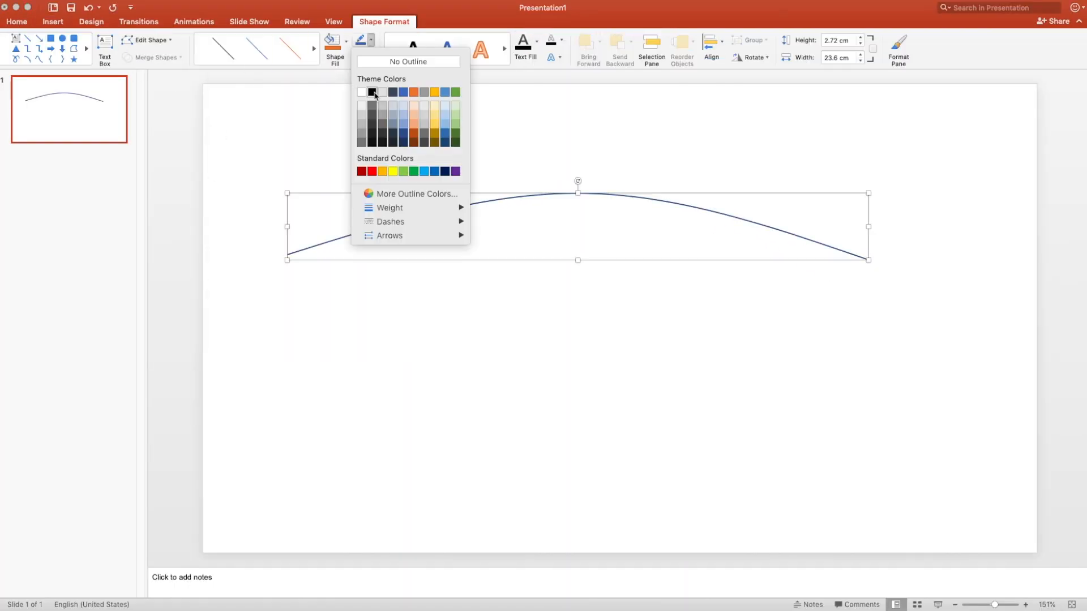
click(374, 92)
click(538, 148)
Save the curved line as a PNG picture on the desktop
right_click(560, 194)
click(641, 356)
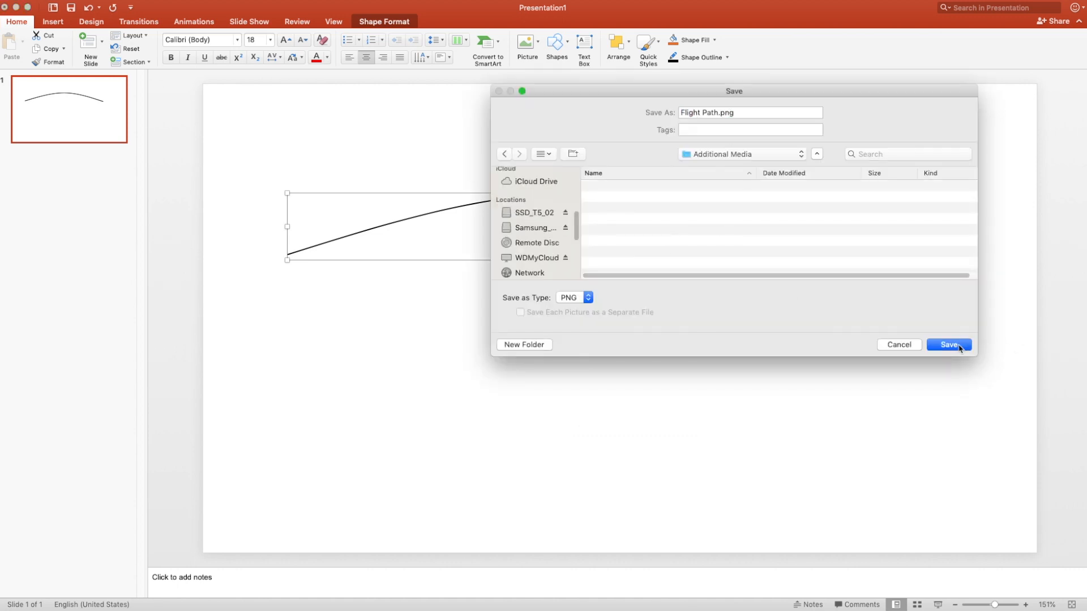
click(959, 346)
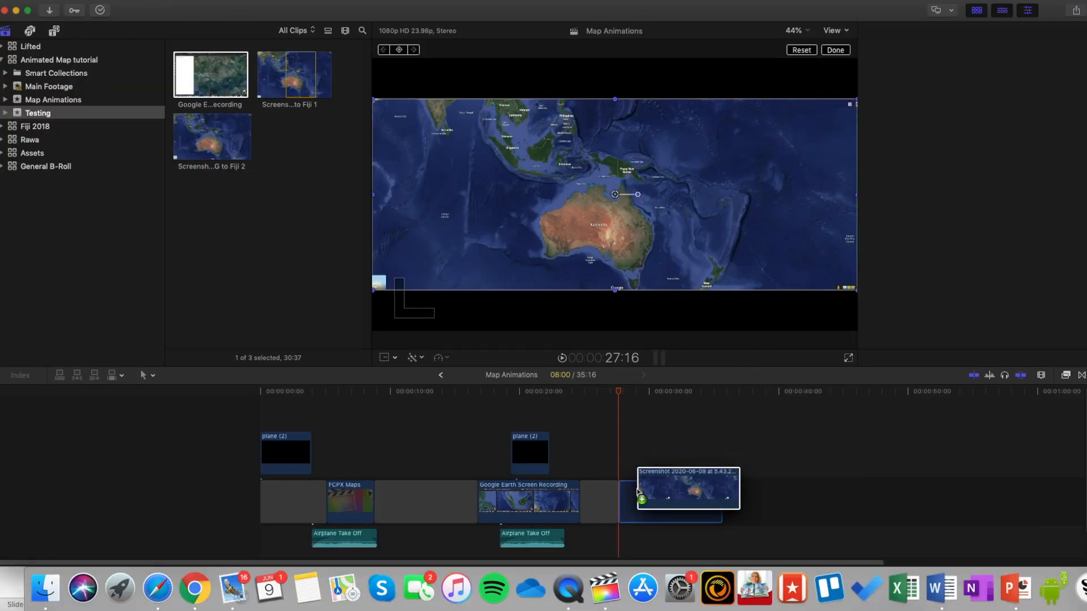
Back in Final Cut Pro, place the map screenshot in the timeline and the Flight Path PNG above it
drag(693, 487, 677, 454)
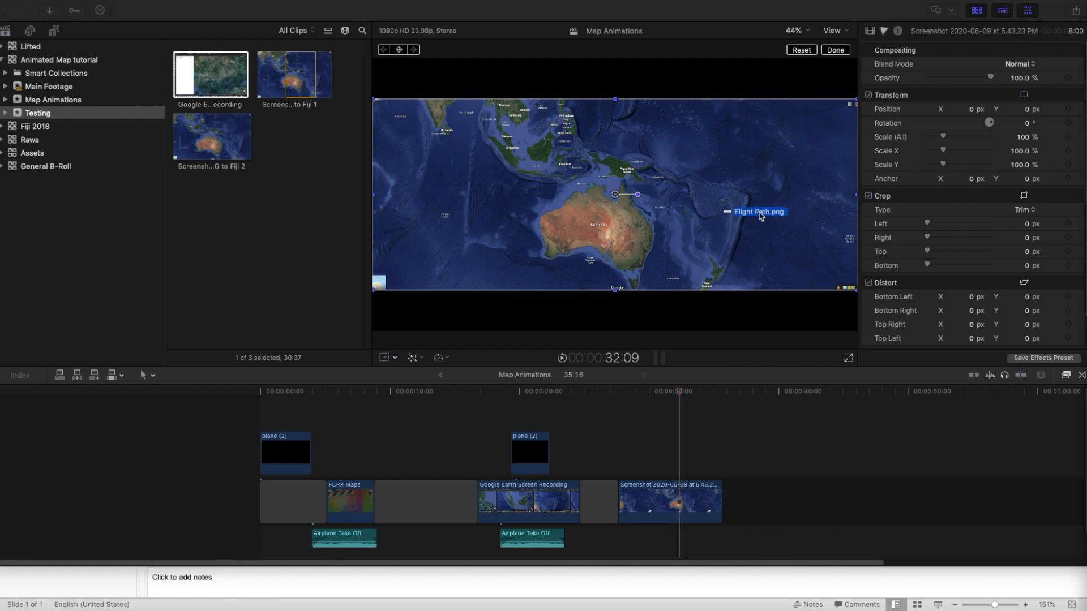
drag(736, 212, 677, 460)
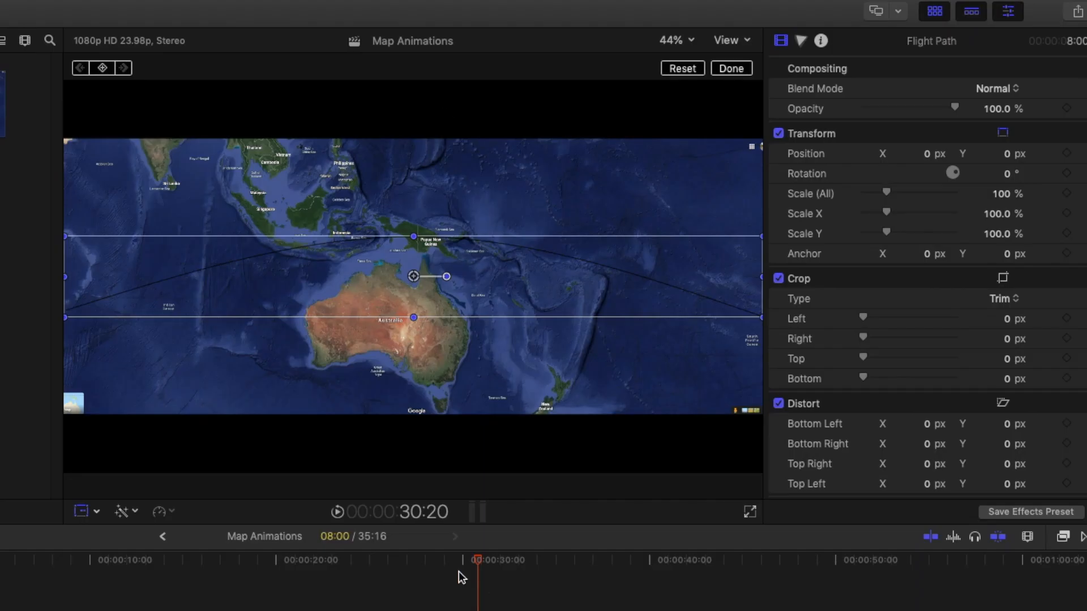
Set the Flight Path clip's Color Board master exposure to 100%
click(800, 40)
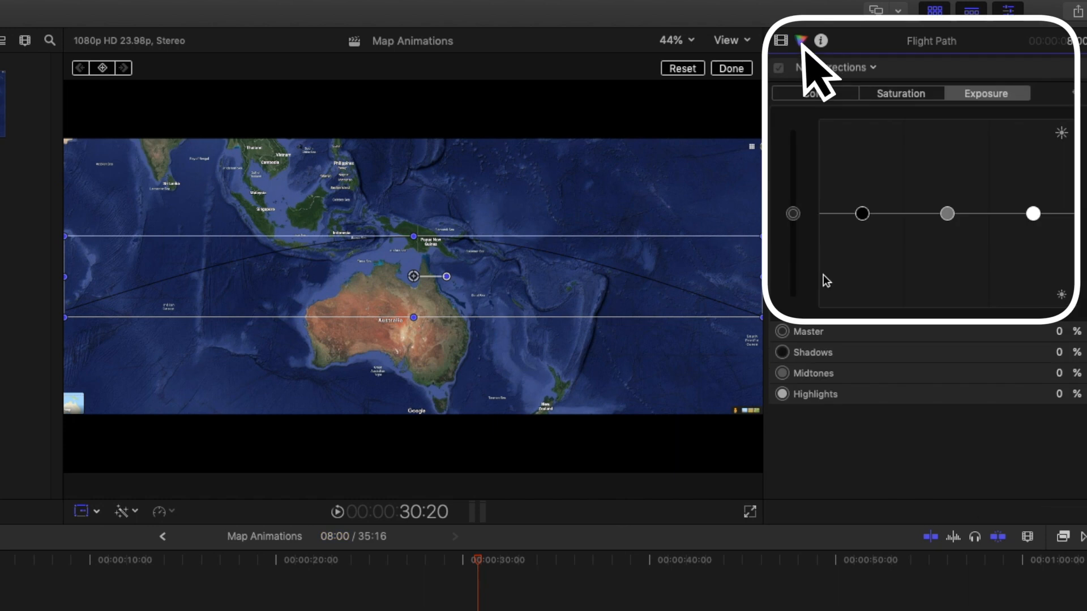
drag(793, 215, 782, 69)
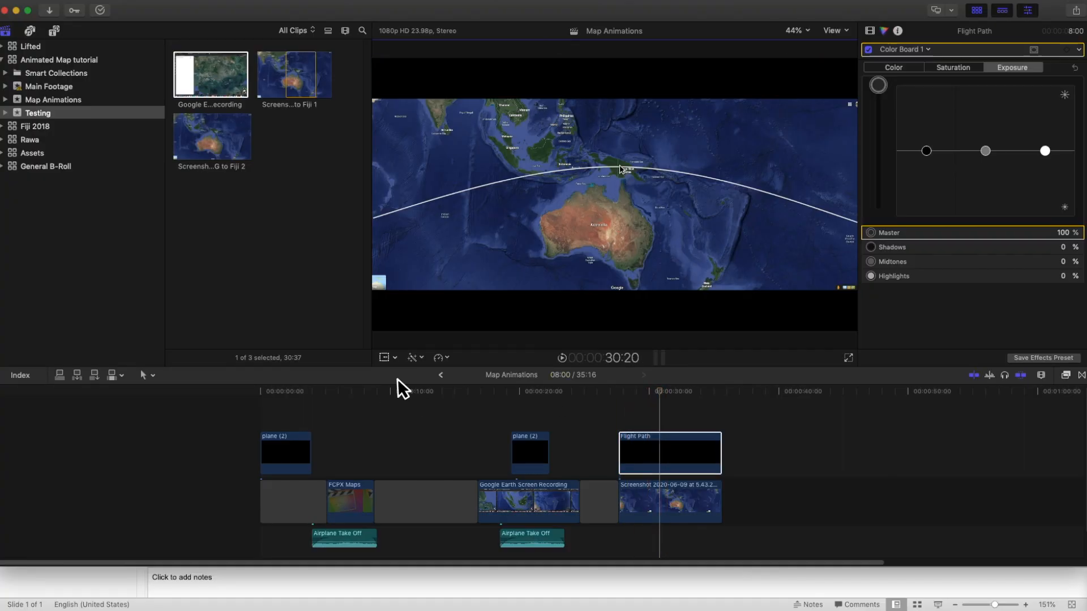
Distort the flight path curve so it runs from Singapore to Fiji on the map
click(384, 358)
mouse_move(648, 182)
mouse_down()
mouse_move(699, 189)
mouse_move(653, 179)
mouse_up()
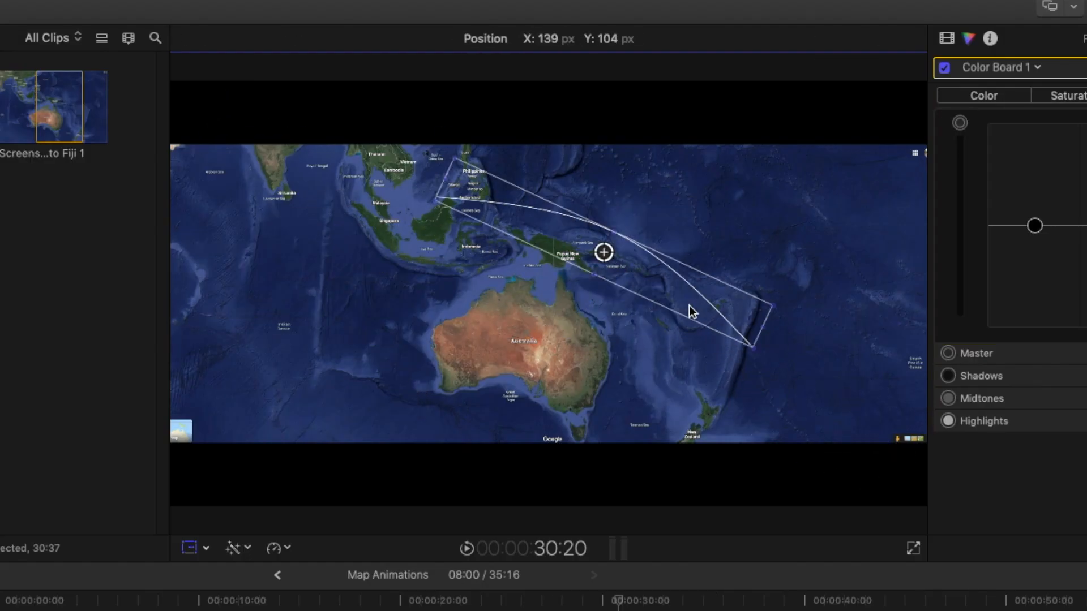
drag(745, 293, 691, 295)
drag(607, 260, 619, 260)
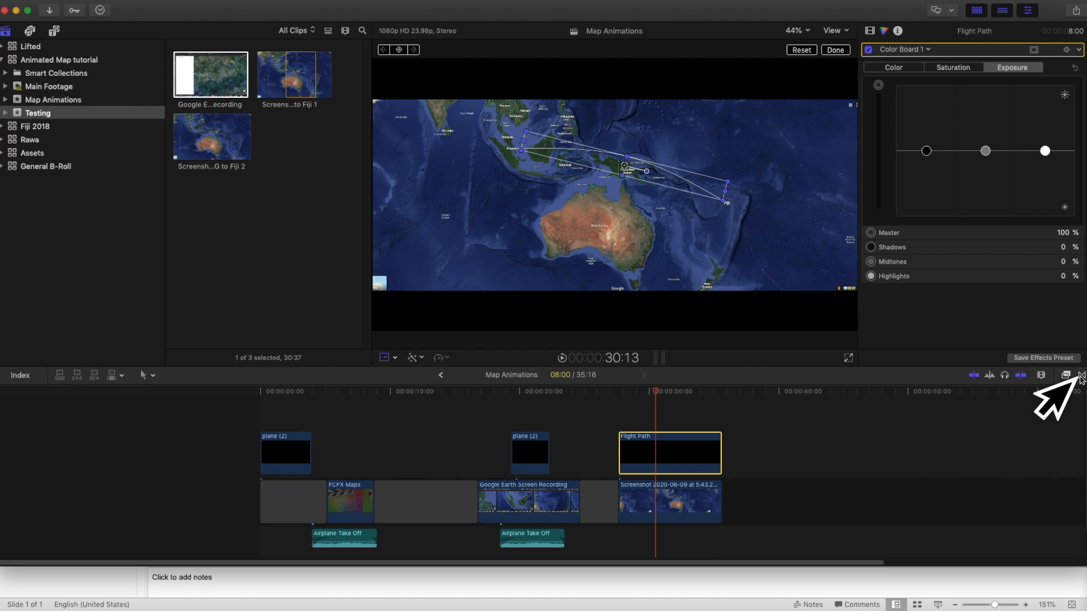
Add a Wipe transition from the transitions browser onto the Flight Path clip
click(1081, 377)
scroll(1014, 526, down, 5)
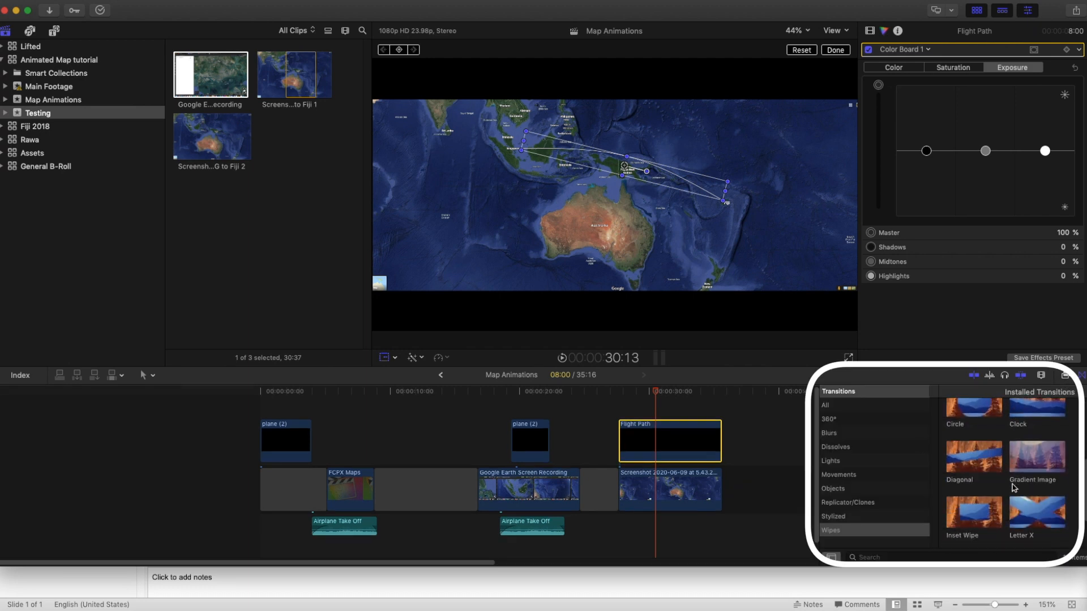
drag(1040, 527, 665, 448)
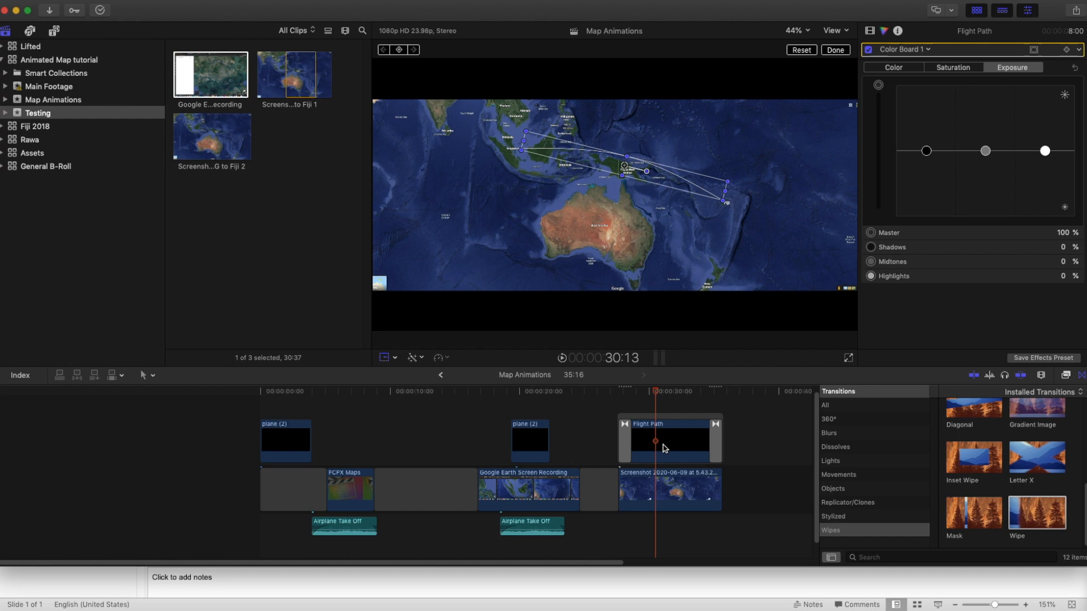
Stretch the Wipe transition across the whole Flight Path clip and set its direction to Right
click(715, 440)
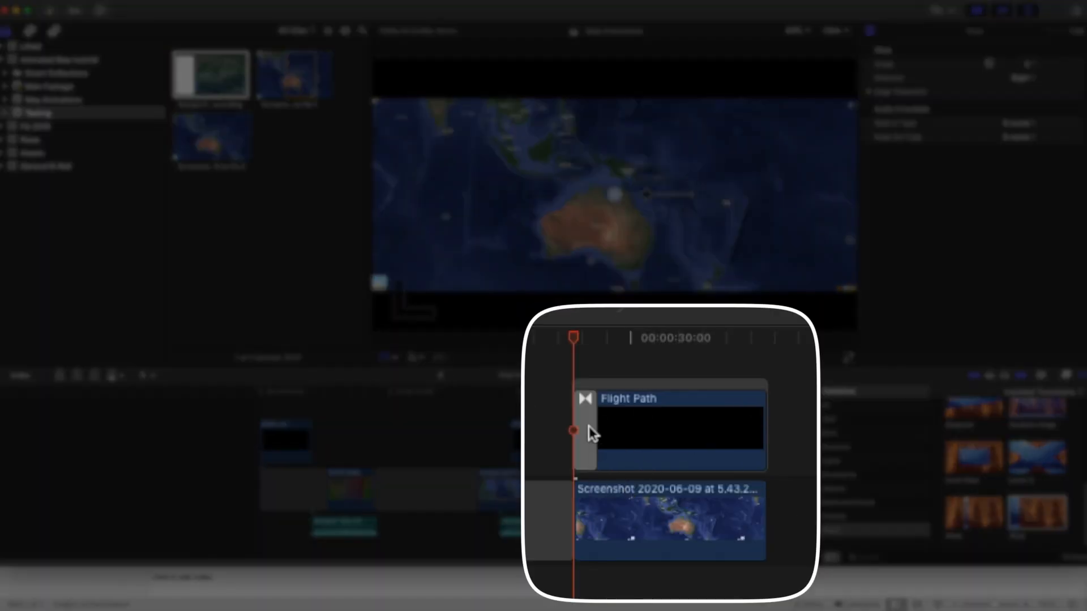
drag(630, 440, 722, 440)
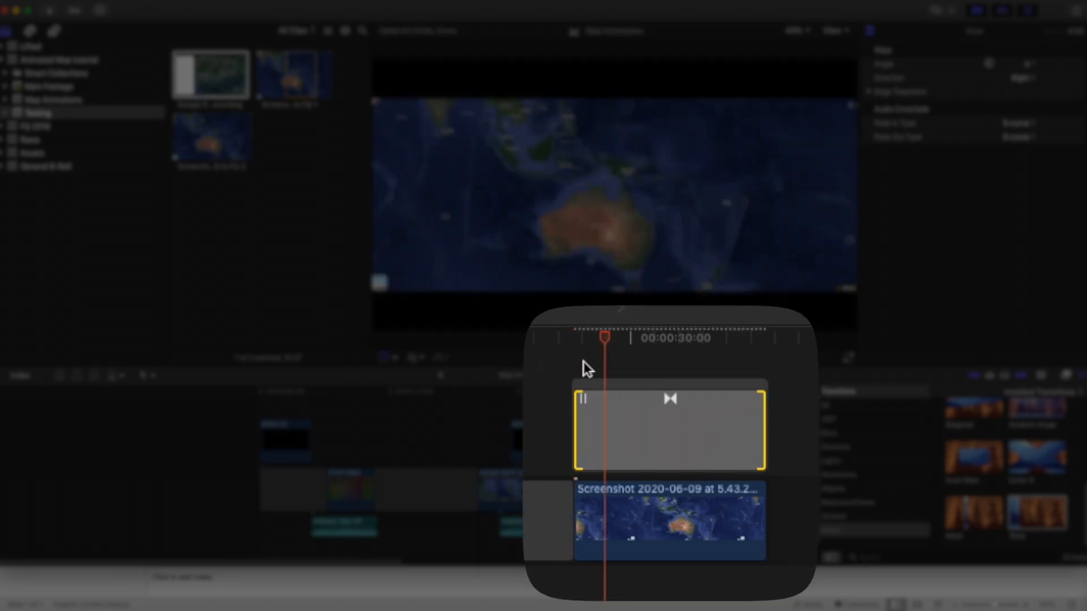
click(1019, 78)
click(1021, 78)
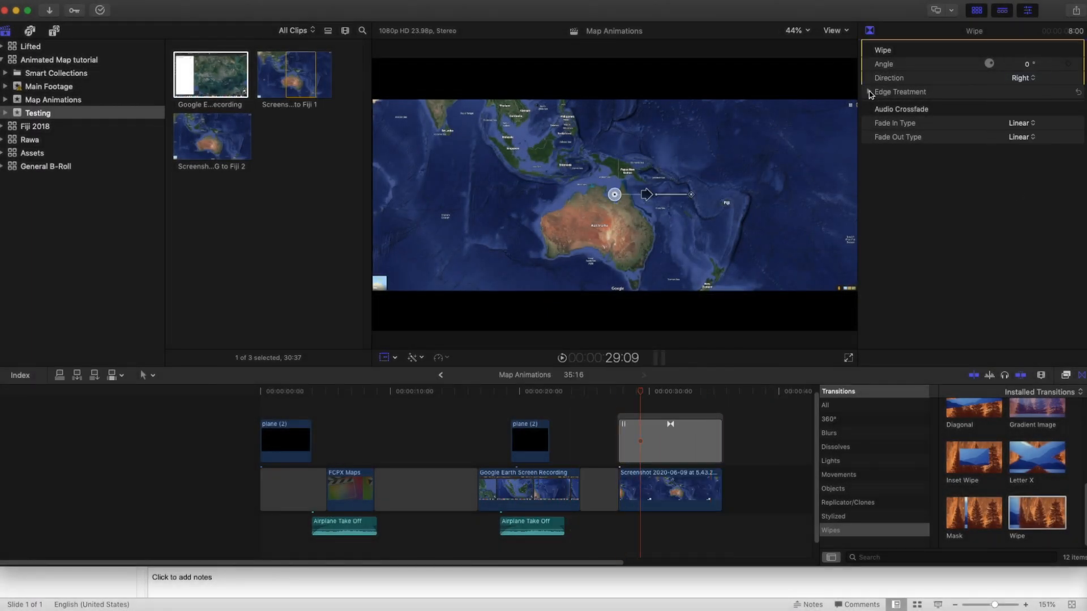
Combine the screenshot and Flight Path clips into a compound clip named Singapore Fiji Flight Path
super+click(653, 488)
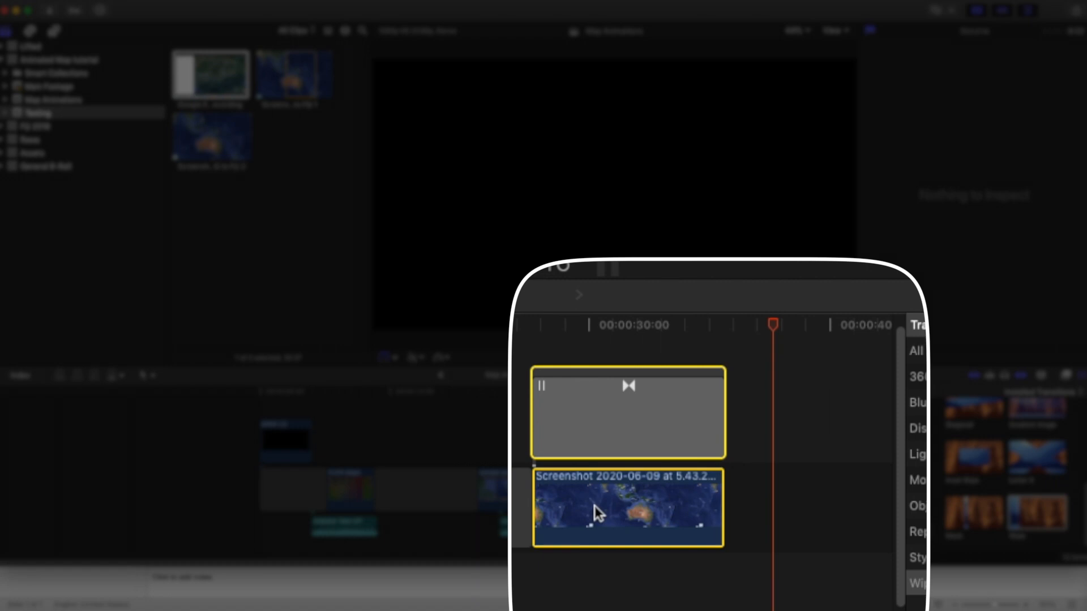
right_click(632, 505)
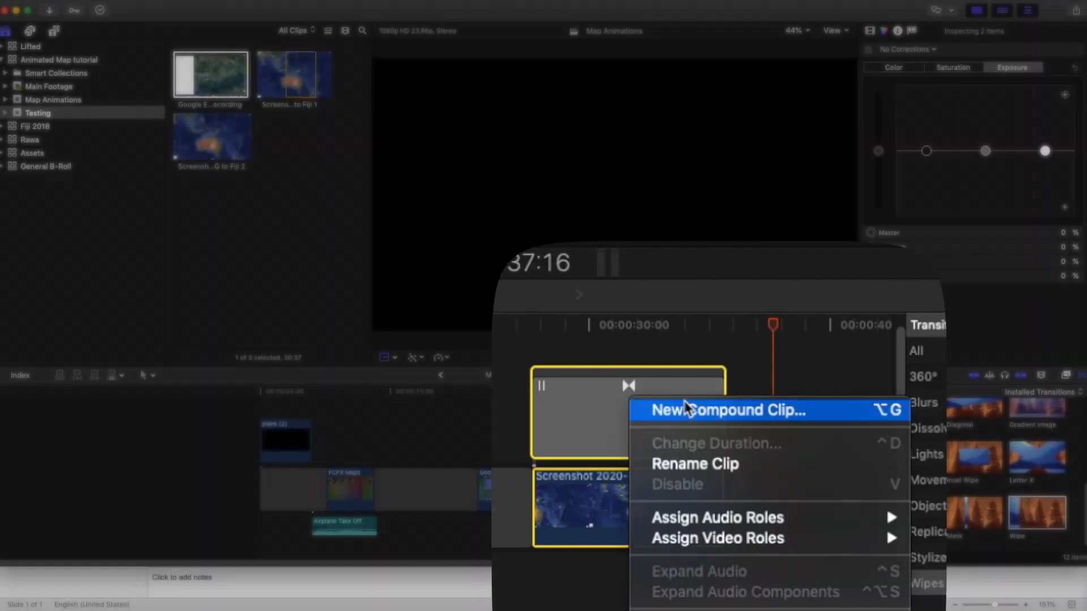
click(686, 411)
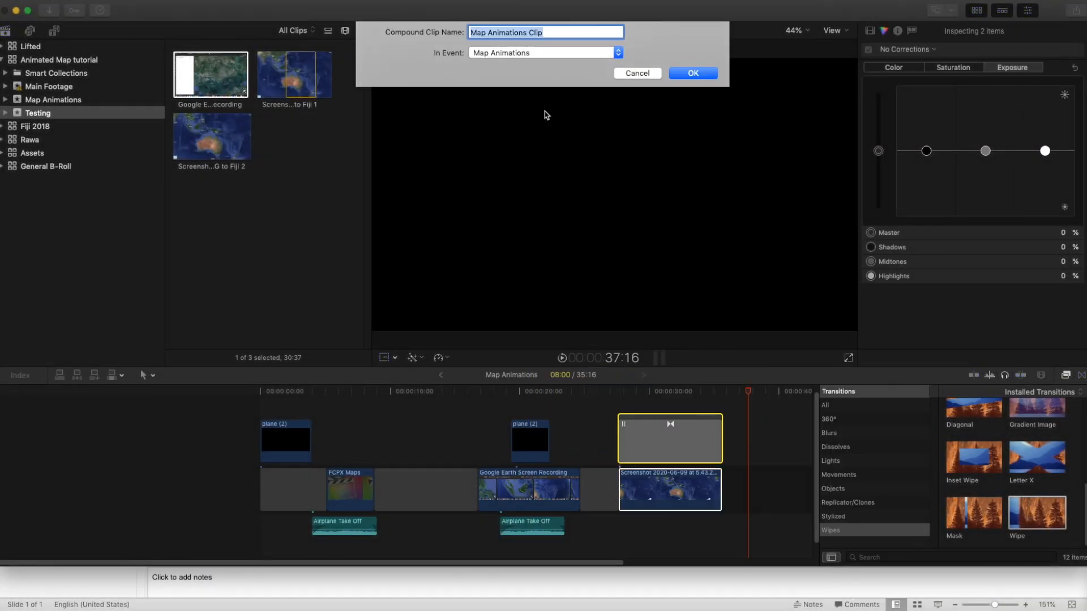
key(Return)
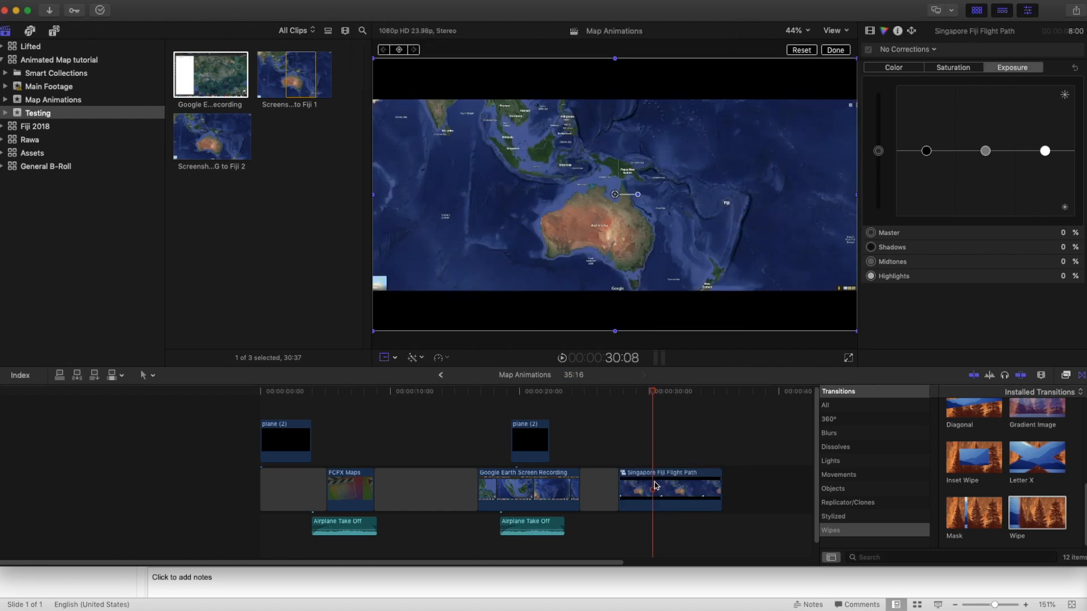
Trim the compound clip's start and end to the playhead positions
click(653, 479)
key(alt+[)
key(space)
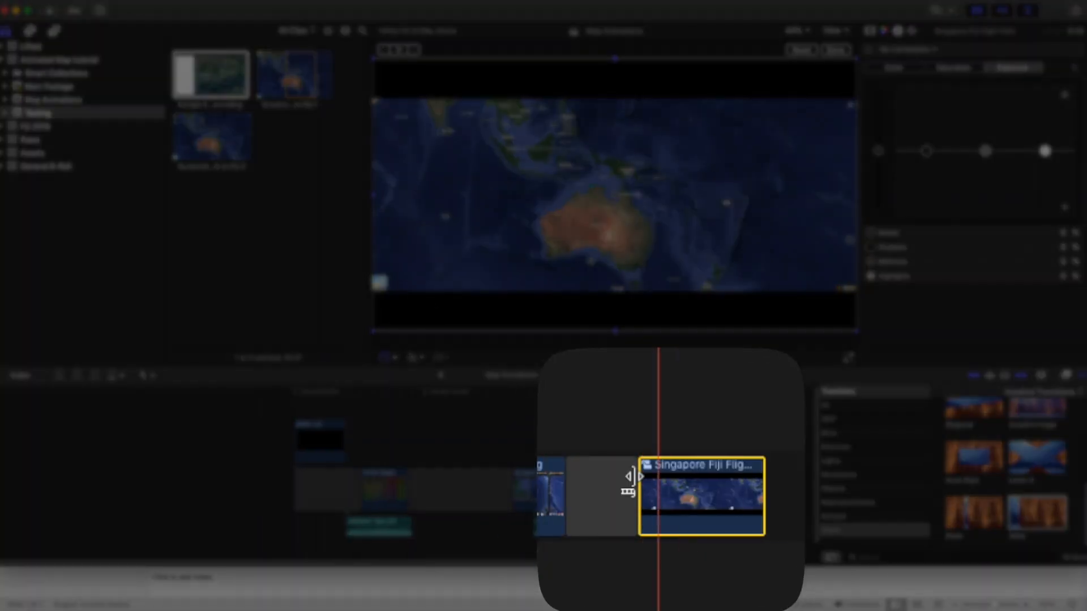
key(alt+])
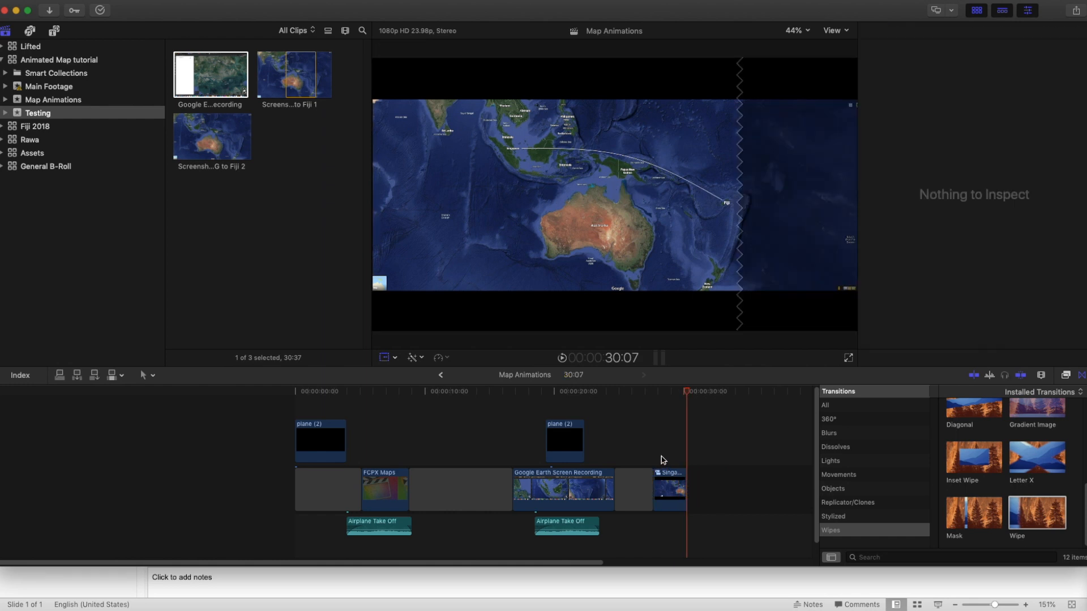
Move the first plane clip above the compound clip and add transform keyframes with the plane over Singapore
drag(317, 439, 688, 442)
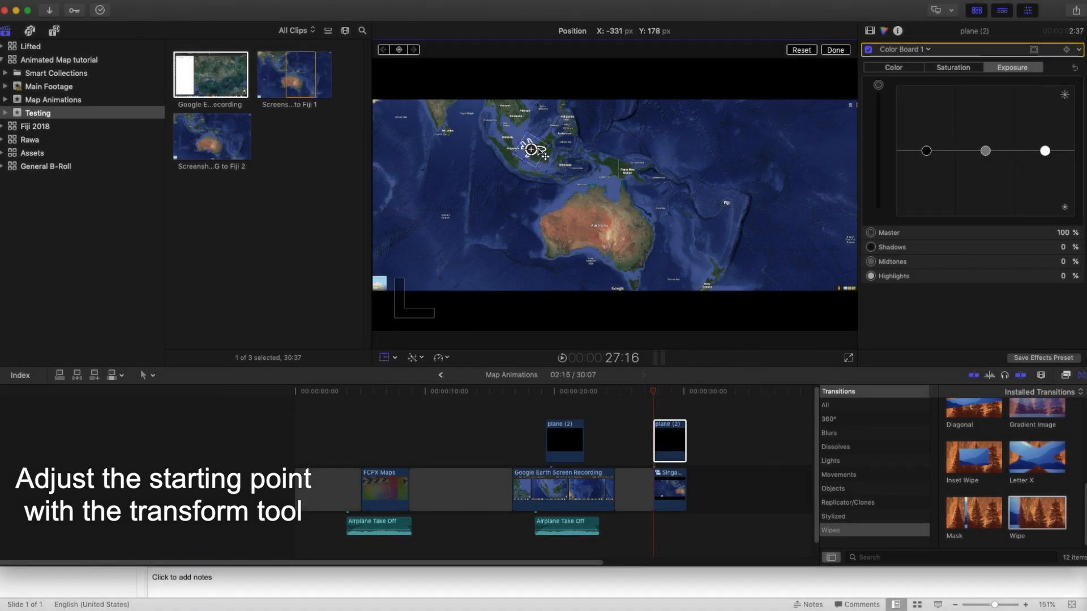
click(870, 30)
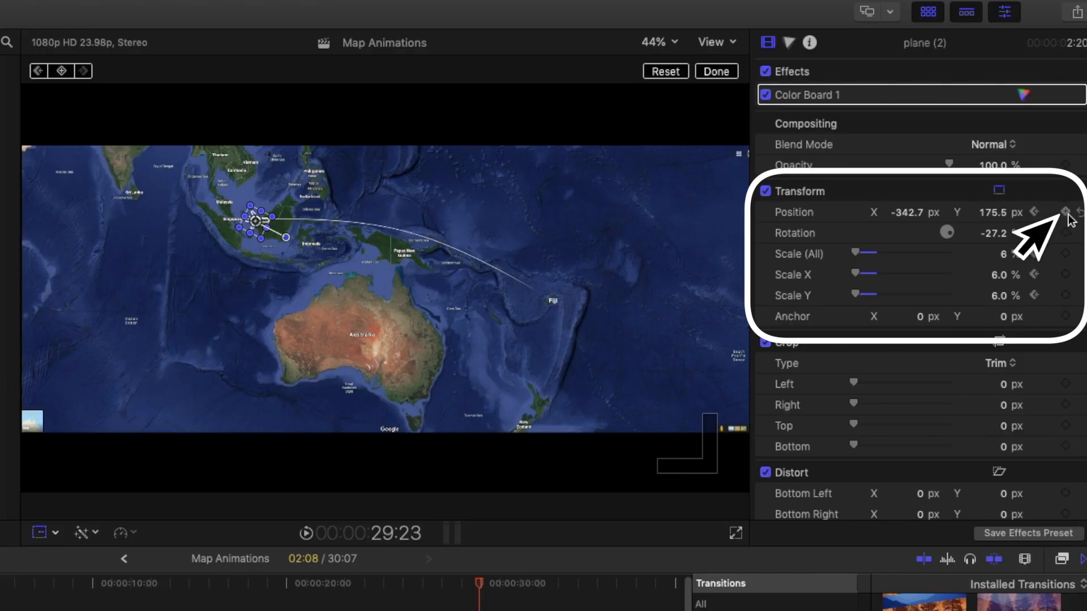
click(1066, 233)
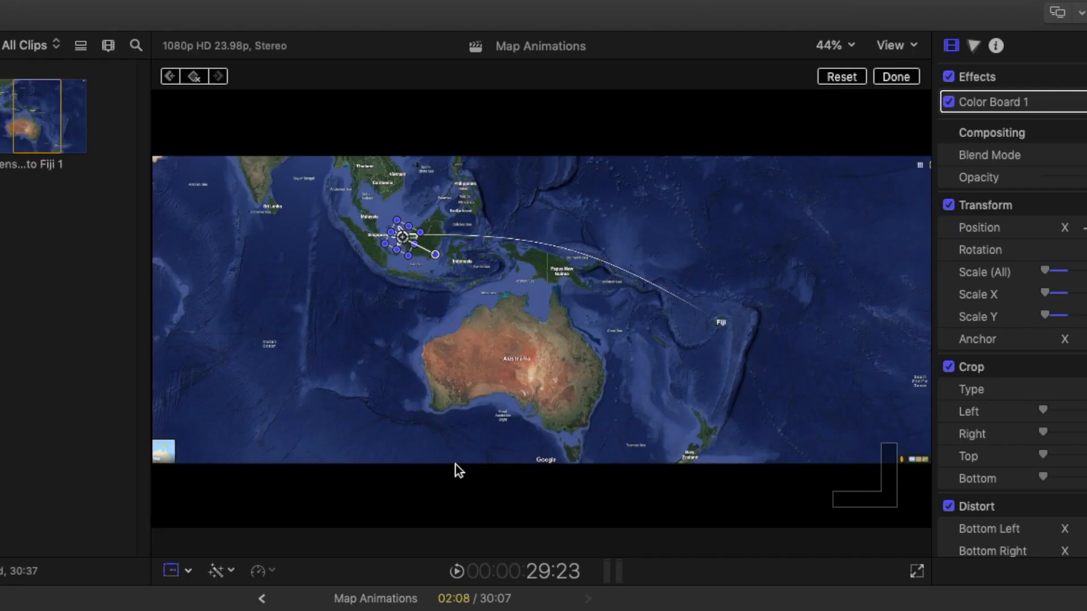
At a later frame, move the plane toward Fiji and rotate it to follow the flight path
drag(255, 221, 538, 303)
drag(706, 328, 729, 346)
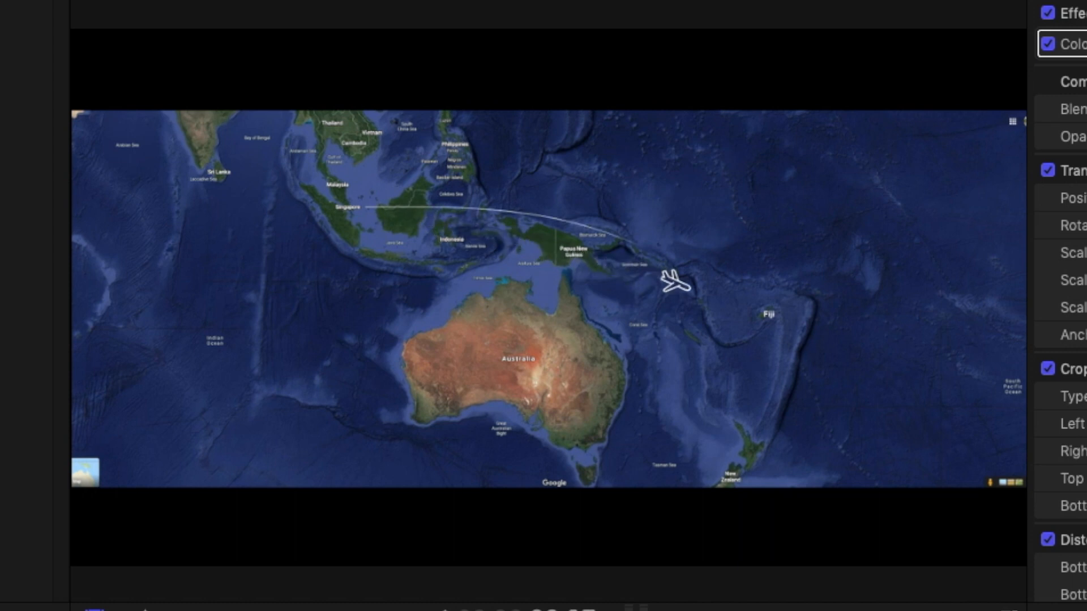
scroll(1059, 306, down, 2)
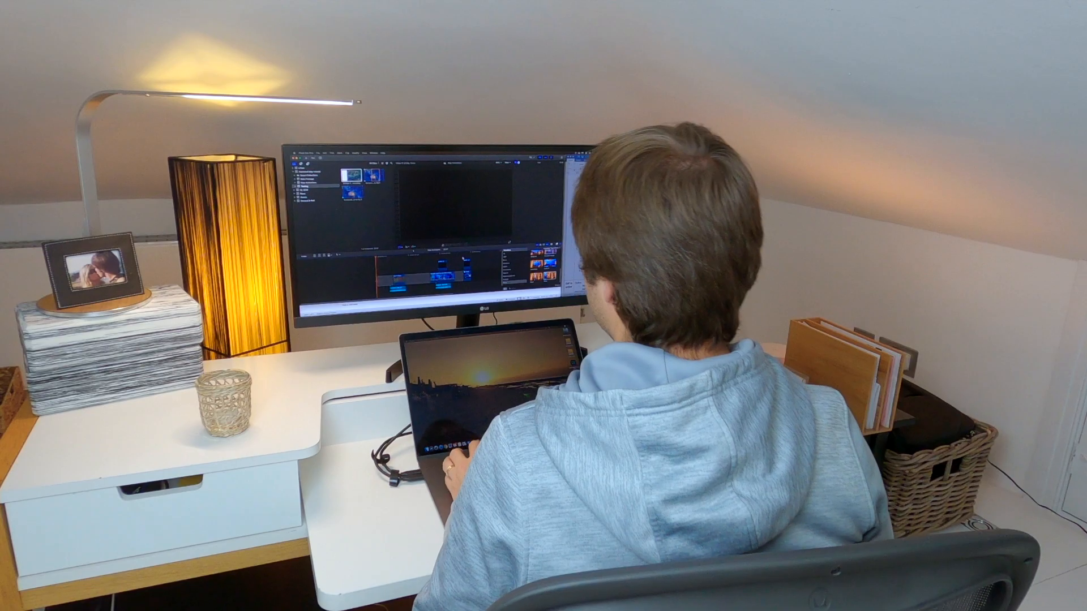
click(465, 263)
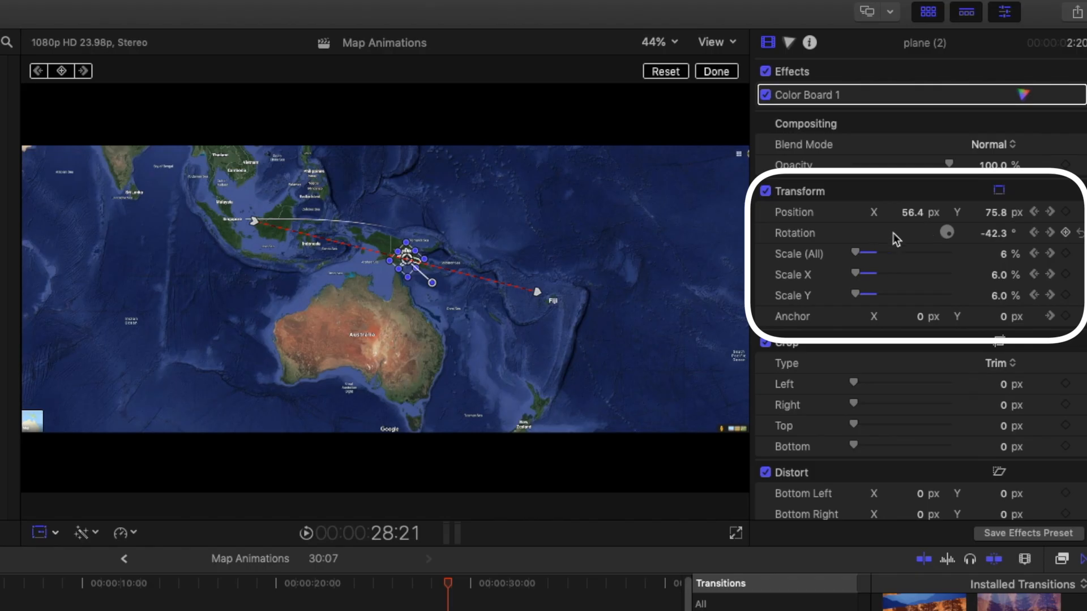
Add a position keyframe midway and move the plane up onto the flight path near Papua New Guinea
click(1066, 212)
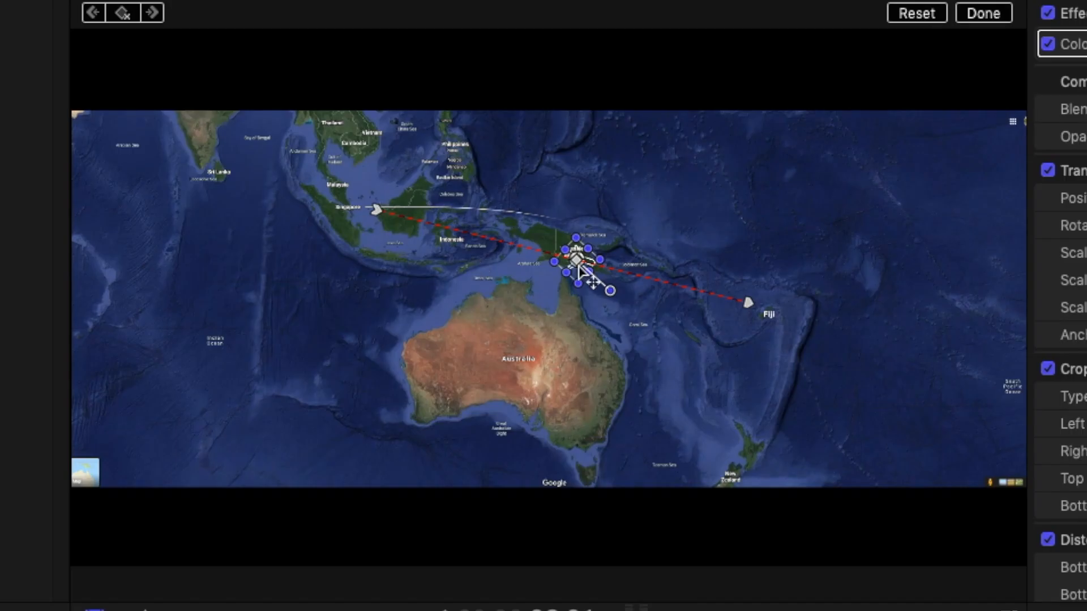
drag(579, 269, 583, 233)
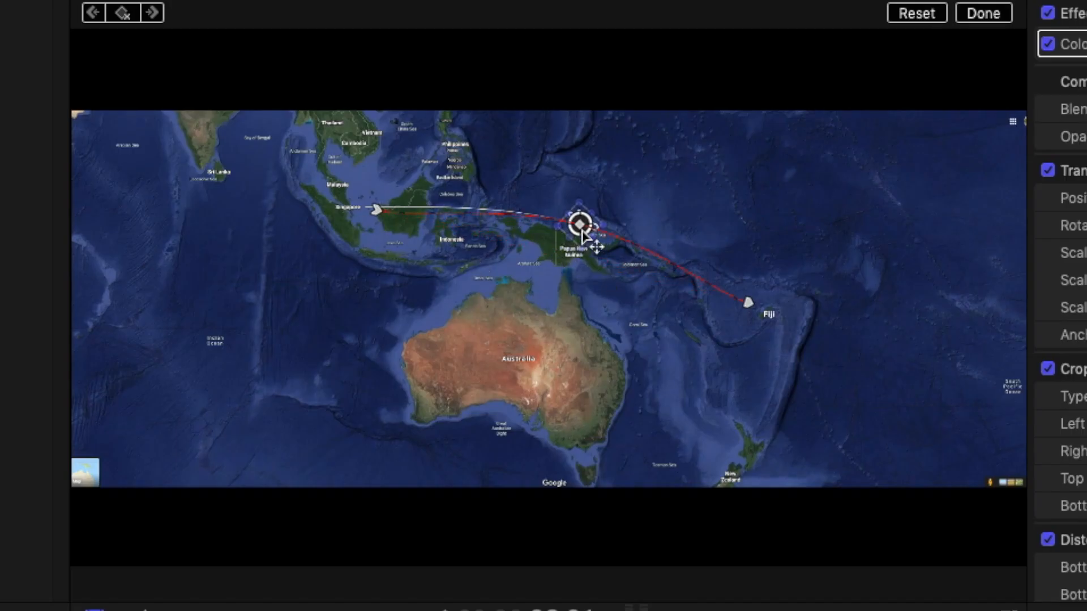
click(593, 263)
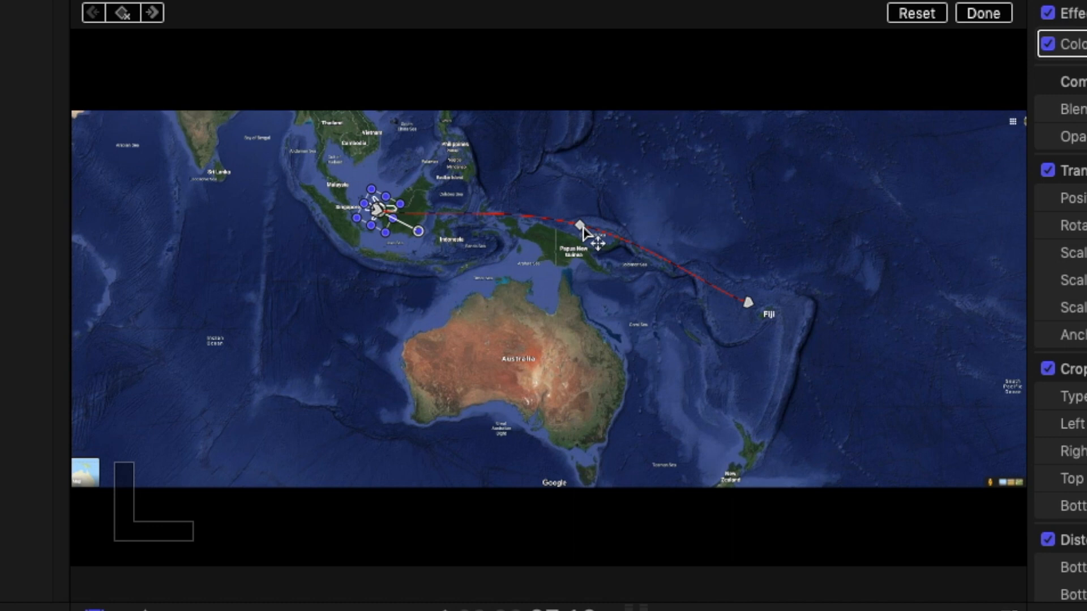
Adjust the midway keyframe's curve handle so the plane's motion path bends along the drawn flight line
right_click(581, 227)
right_click(584, 231)
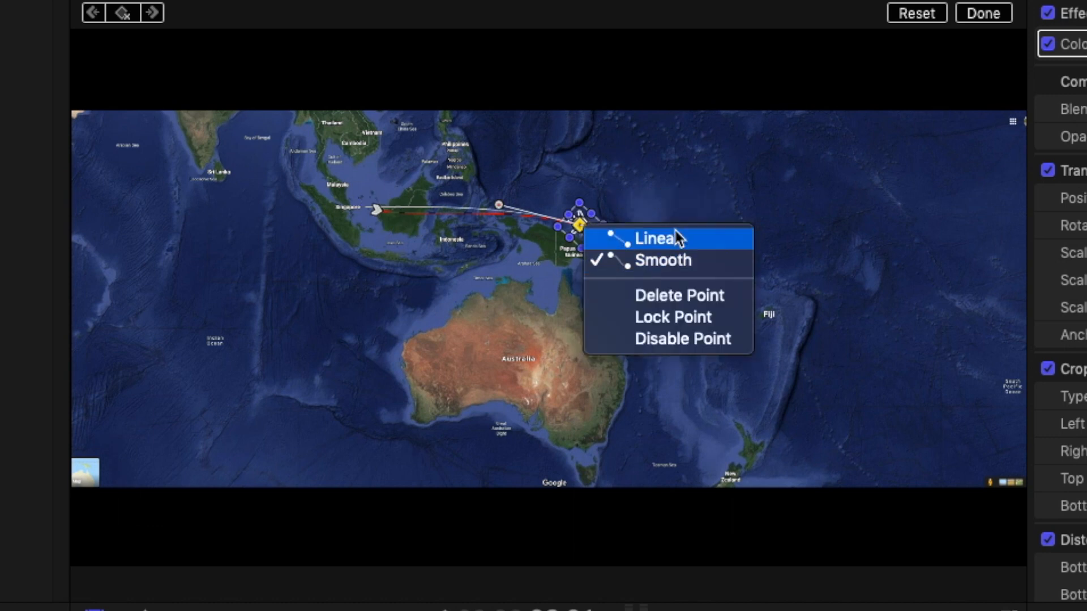
click(497, 216)
mouse_move(498, 205)
mouse_down()
mouse_move(473, 211)
mouse_move(478, 199)
mouse_up()
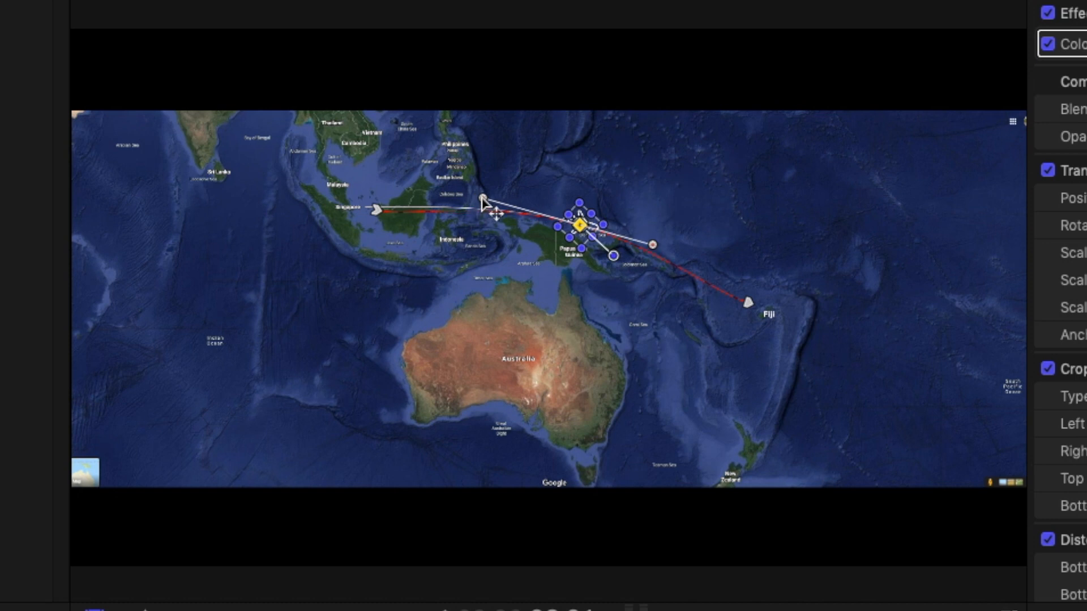
Return to the clip's start and play back the plane animation
key(Up)
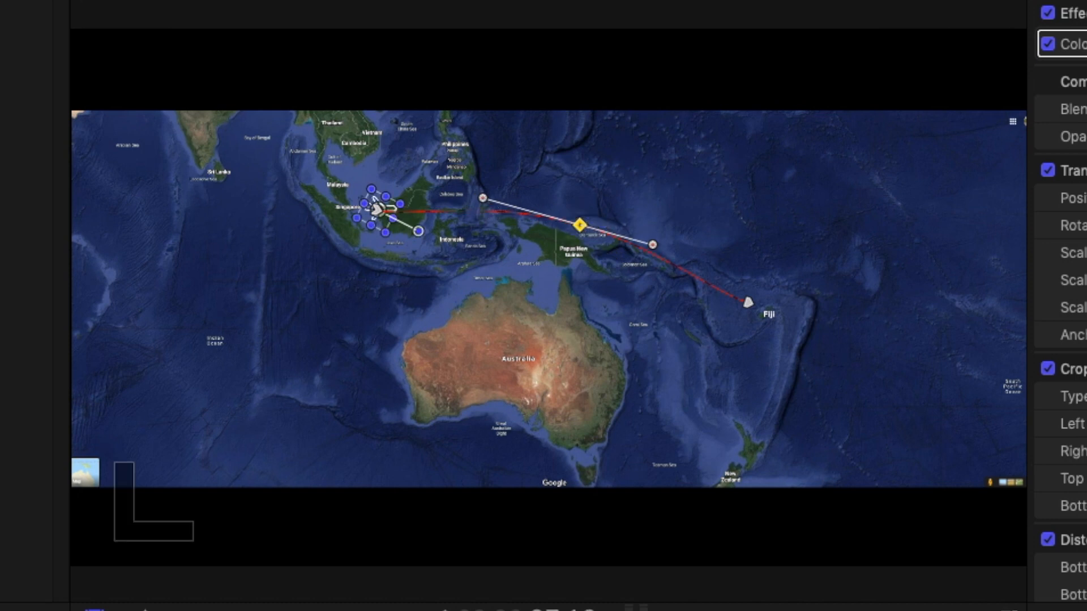
key(space)
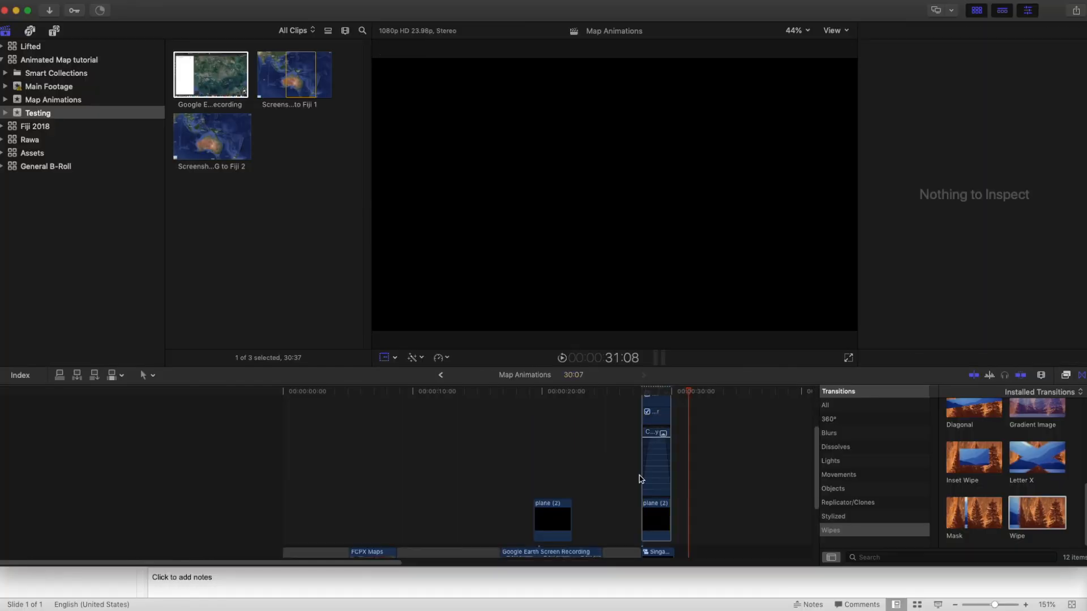
click(646, 481)
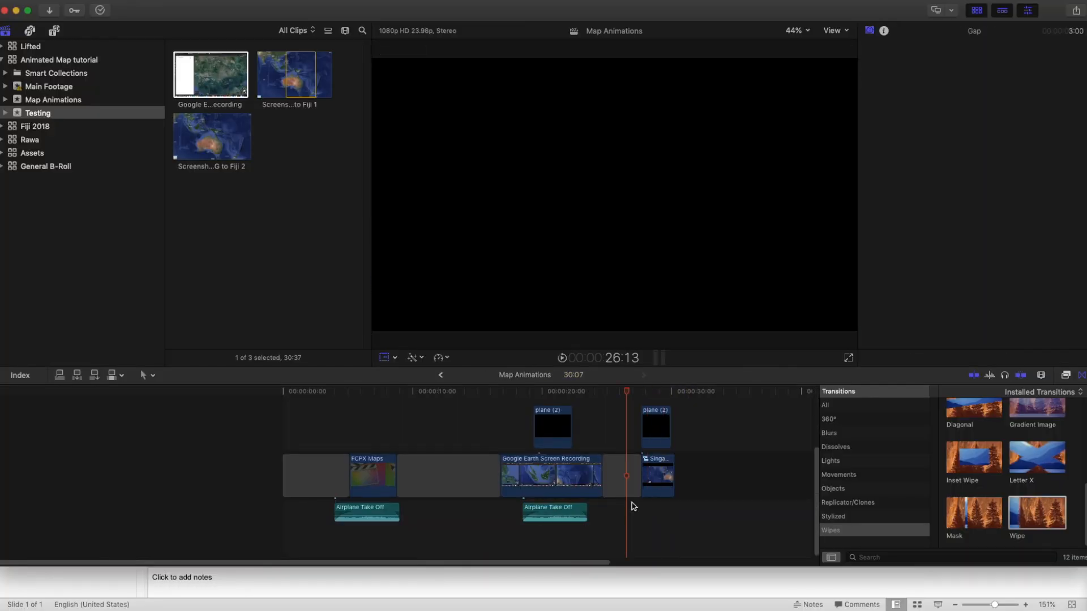